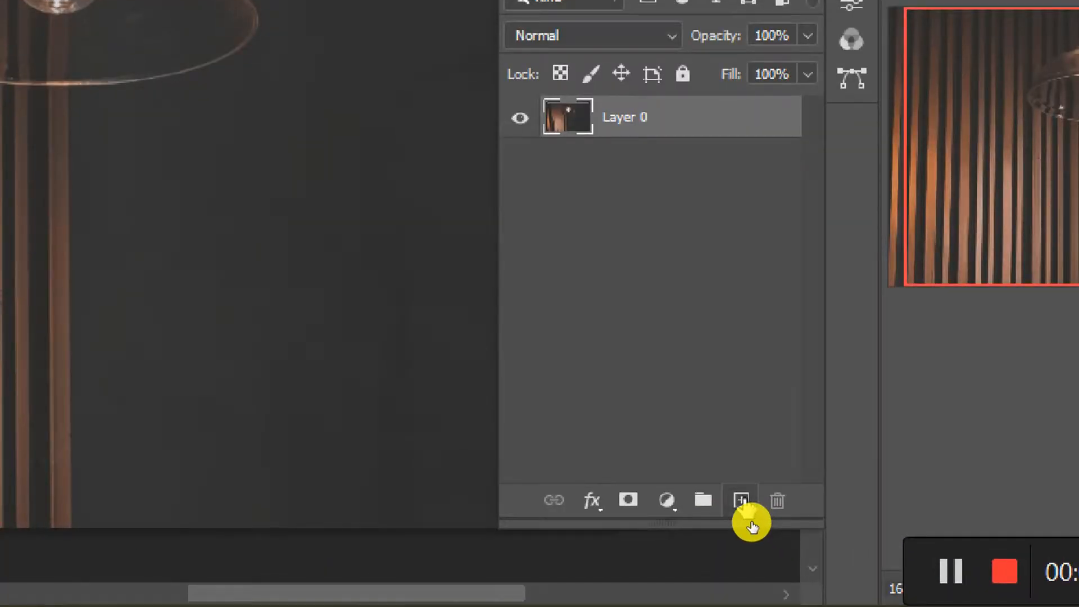
# Add a new layer above the photo and make a rectangular selection from the bulb downward, about as wide as the lampshade
pyautogui.click(749, 522)
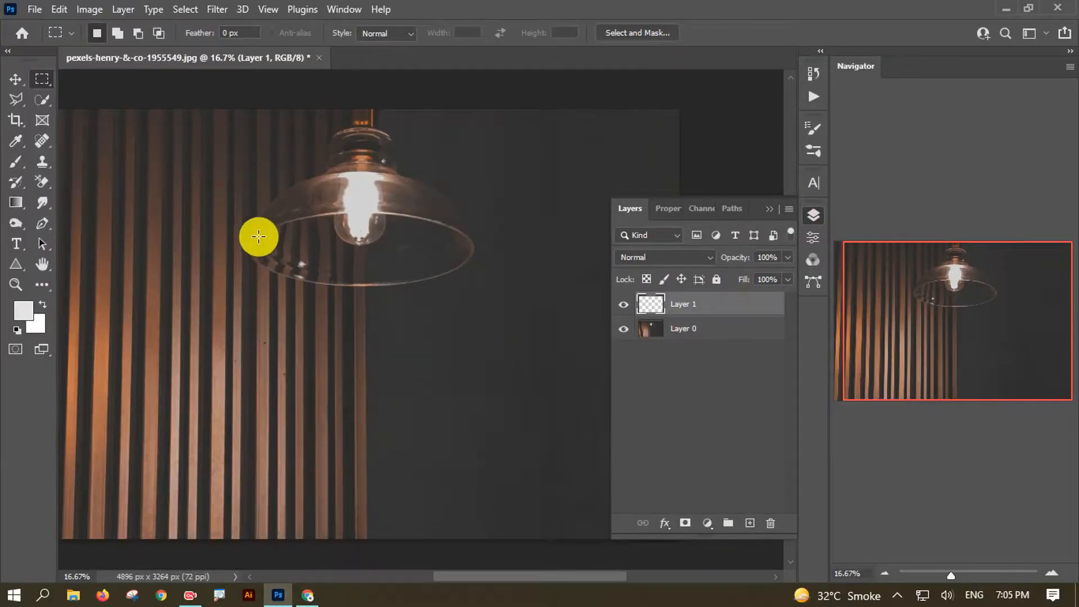
pyautogui.moveTo(258, 236); pyautogui.dragTo(452, 501)
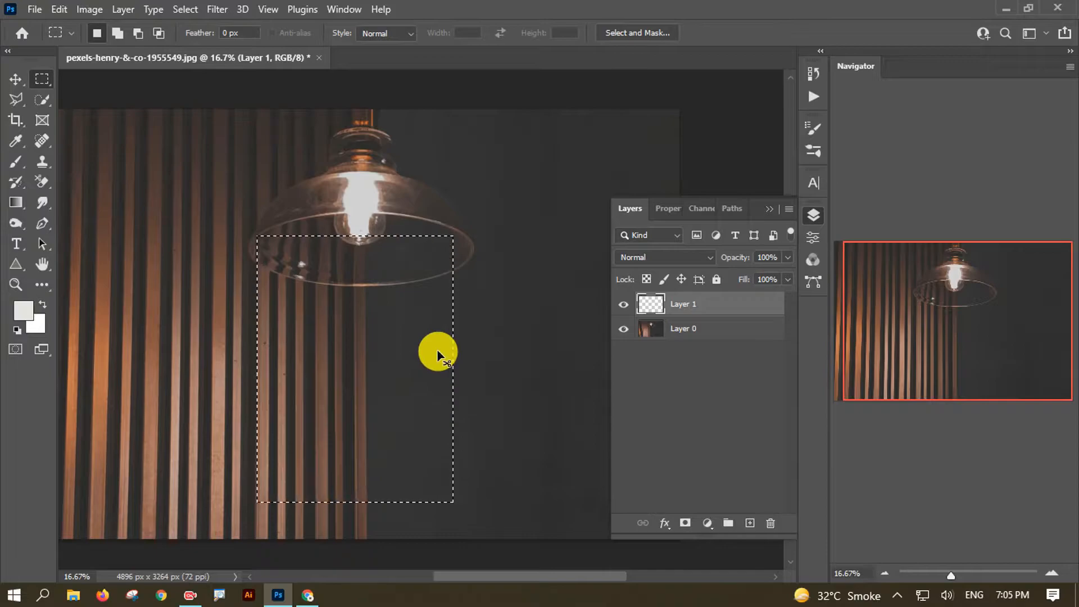
pyautogui.moveTo(341, 343); pyautogui.dragTo(346, 342)
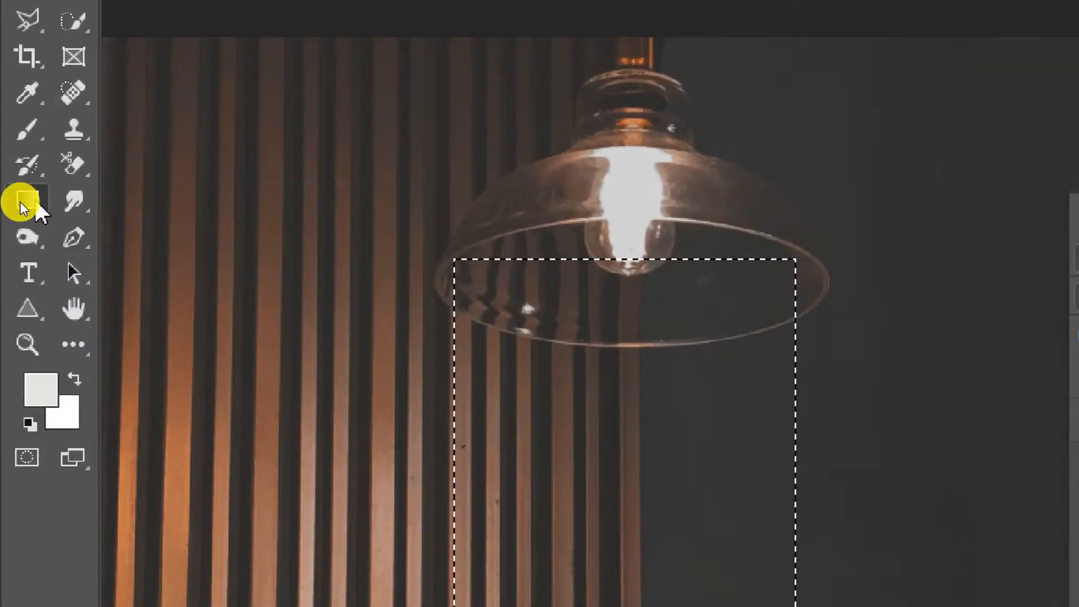
# Fill the selection from top to bottom with a linear gradient fading from white to transparent, its end stop at 0% opacity
pyautogui.rightClick(17, 203)
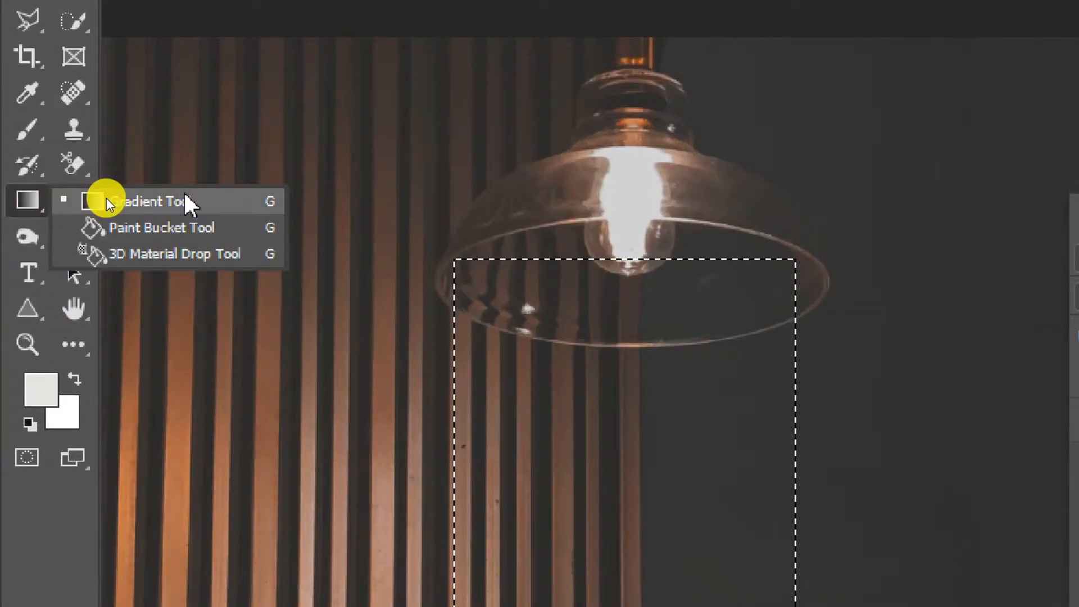
pyautogui.click(106, 198)
pyautogui.press('i')
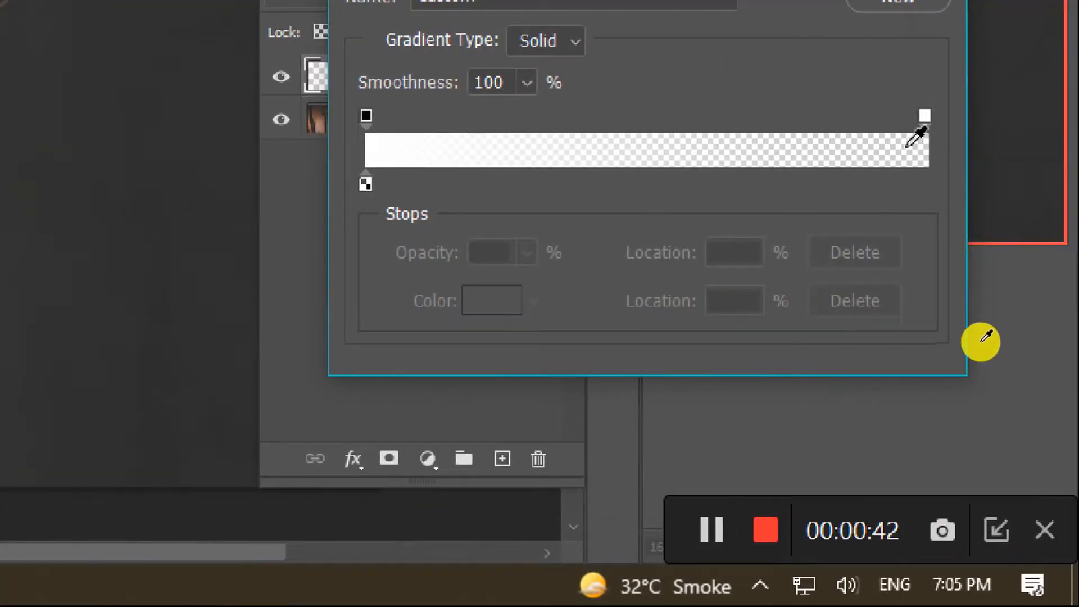
pyautogui.click(927, 119)
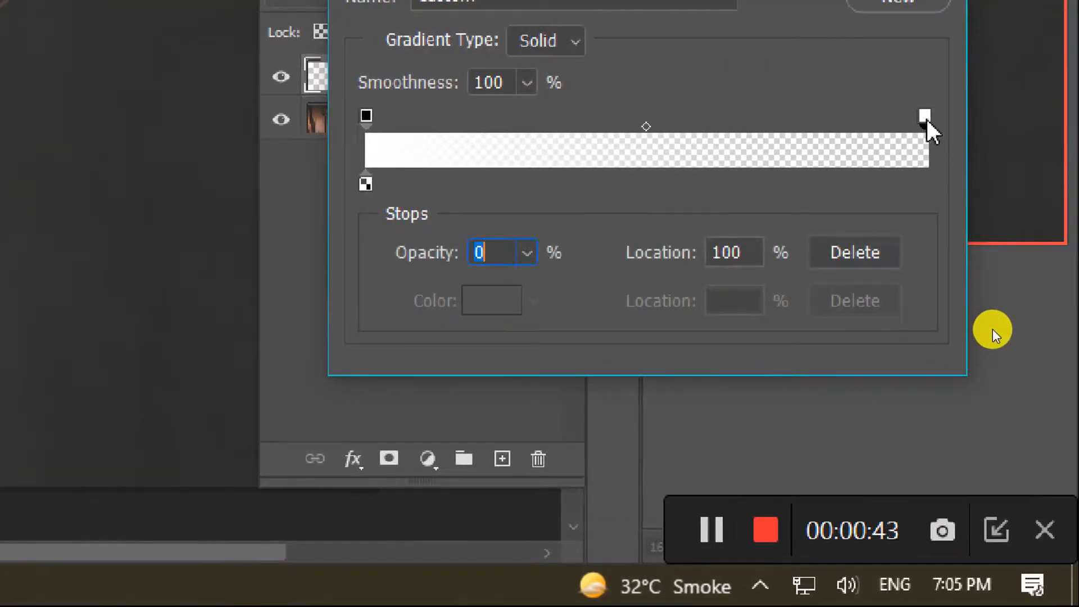
pyautogui.click(527, 252)
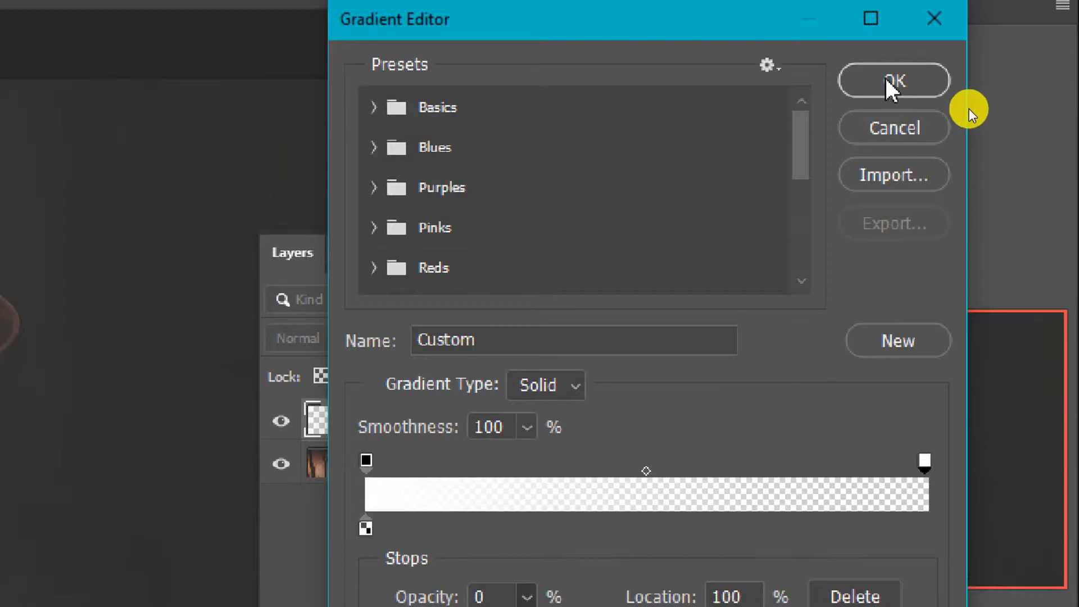
pyautogui.click(890, 83)
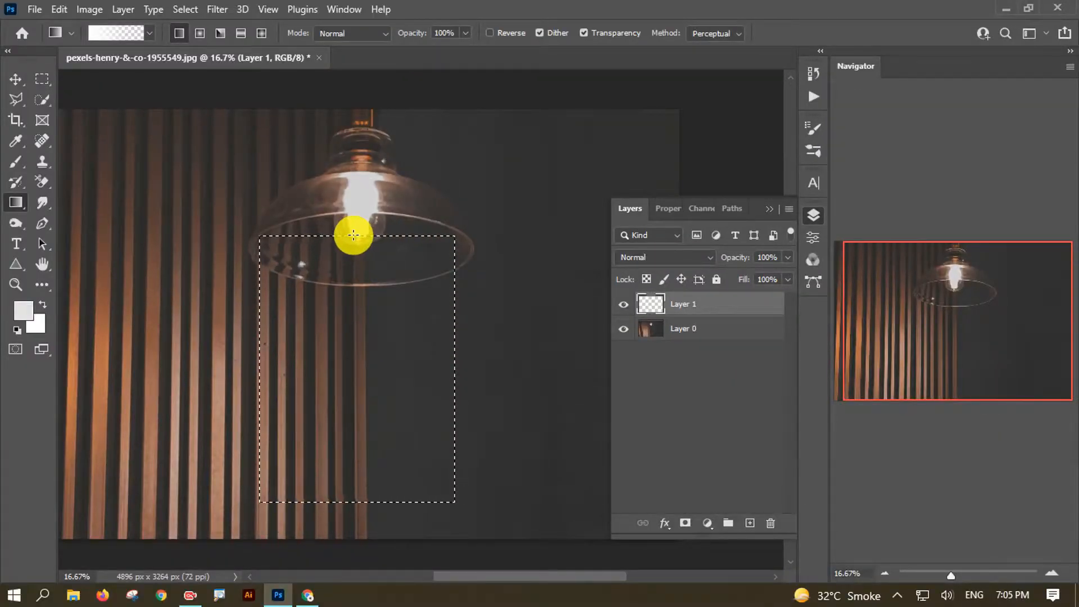
pyautogui.moveTo(353, 235); pyautogui.dragTo(374, 501)
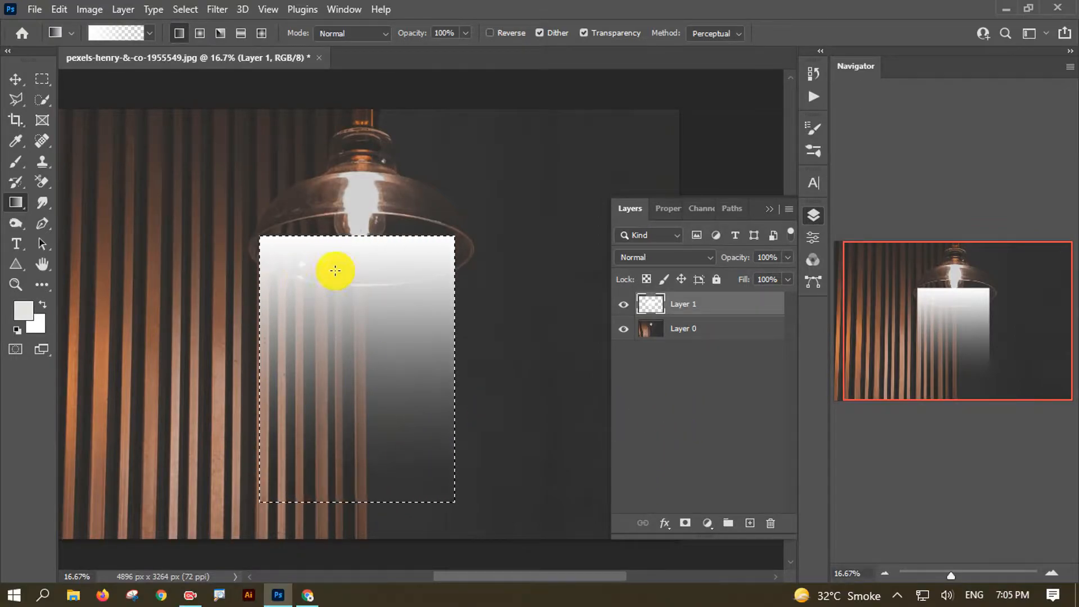
# Transform the gradient rectangle in perspective, narrowing its top edge to about the bulb's width to form a beam
pyautogui.click(16, 79)
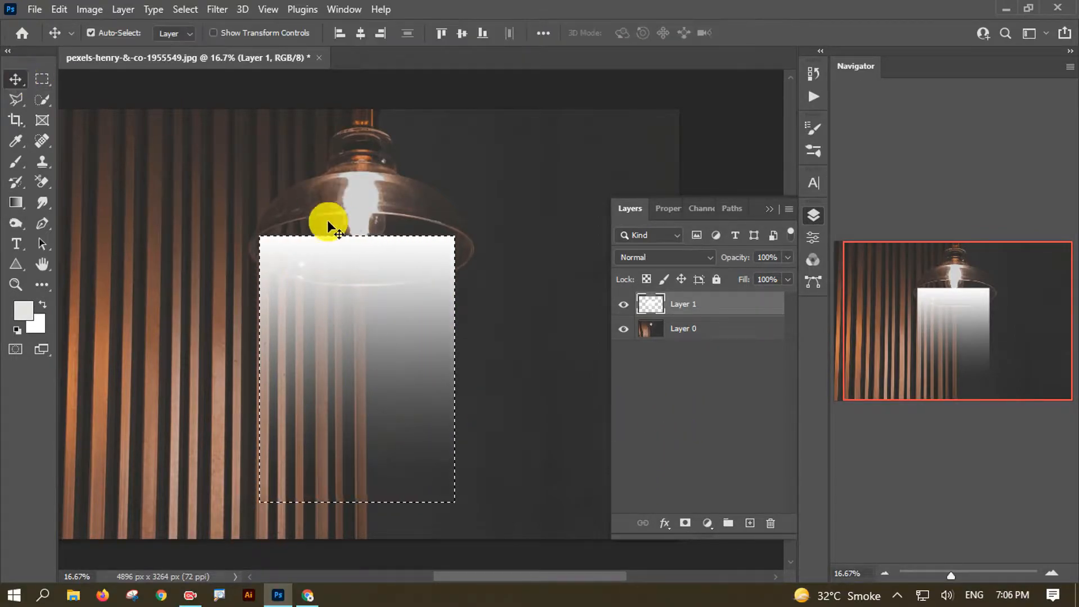
pyautogui.hotkey('ctrl', 't')
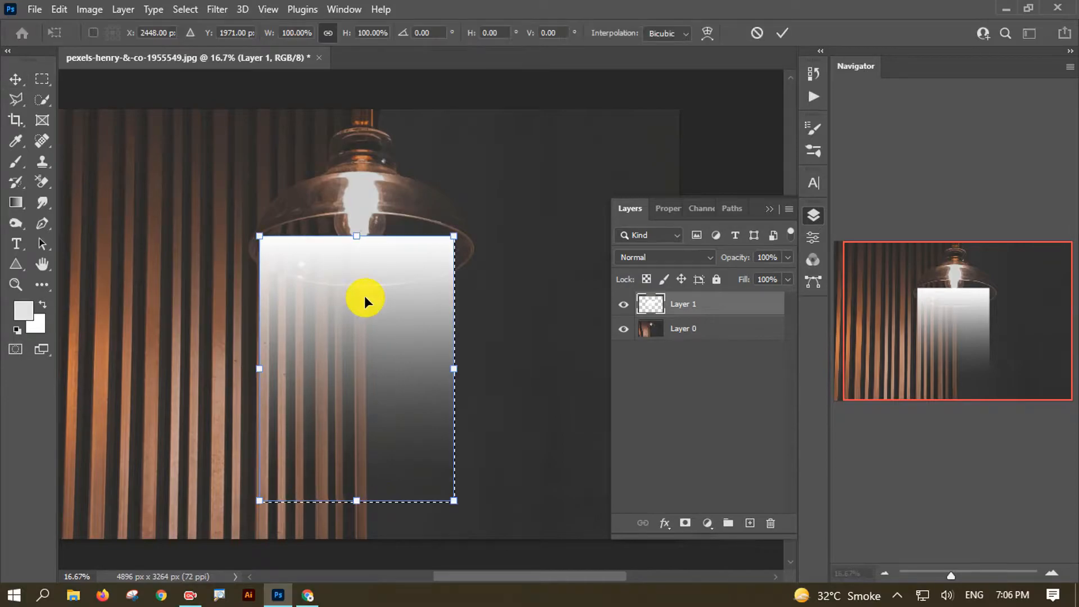
pyautogui.rightClick(365, 292)
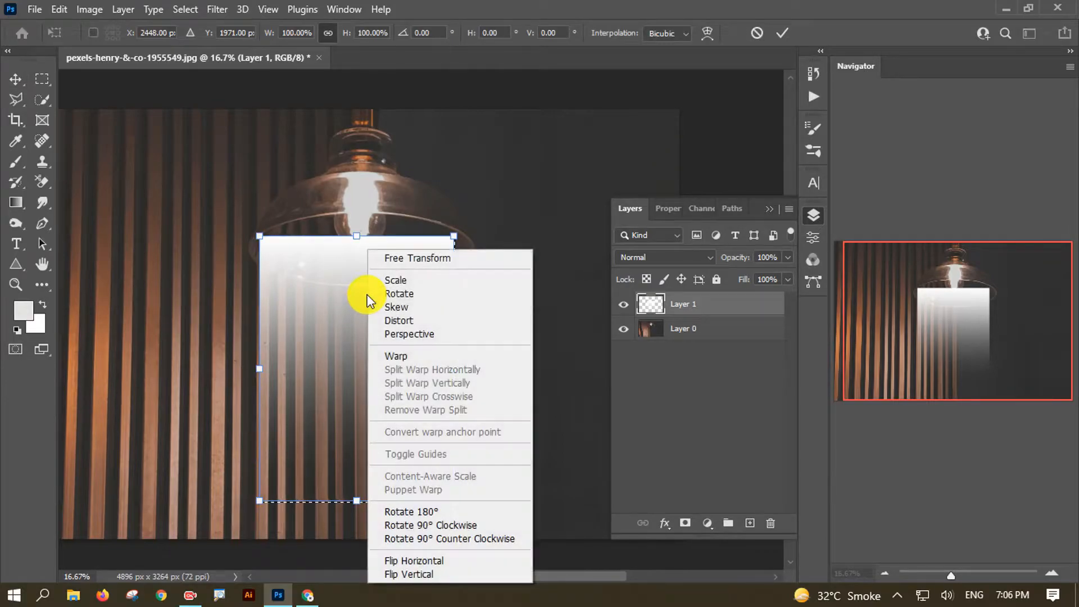
pyautogui.click(429, 335)
pyautogui.moveTo(455, 240); pyautogui.dragTo(372, 281)
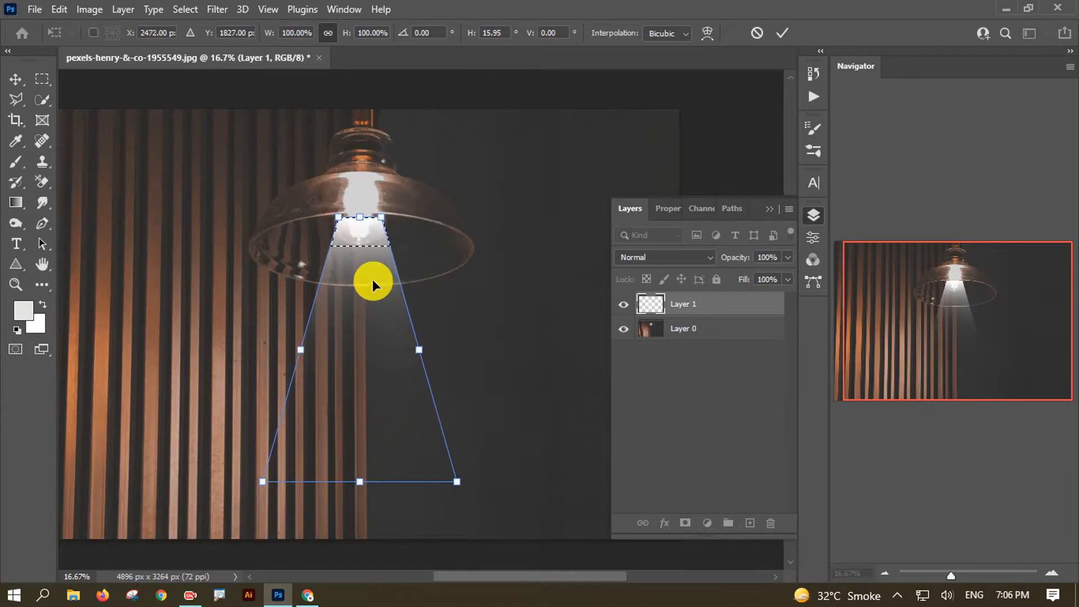
# Fine-tune the beam's top edge and position against the shade's rim above the bulb, apply the transform and deselect
pyautogui.hotkey('ctrl', '+')
pyautogui.hotkey('ctrl', '+')
pyautogui.moveTo(301, 174); pyautogui.dragTo(375, 276)
pyautogui.moveTo(404, 230); pyautogui.dragTo(419, 226)
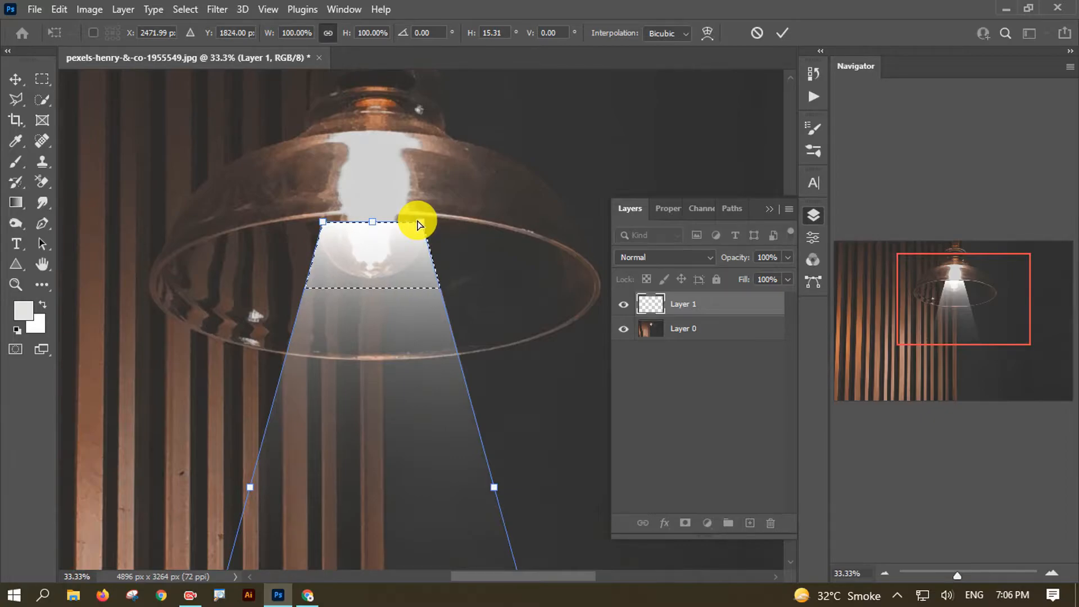
pyautogui.press('Up')
pyautogui.press('Up')
pyautogui.press('Up')
pyautogui.press('Up')
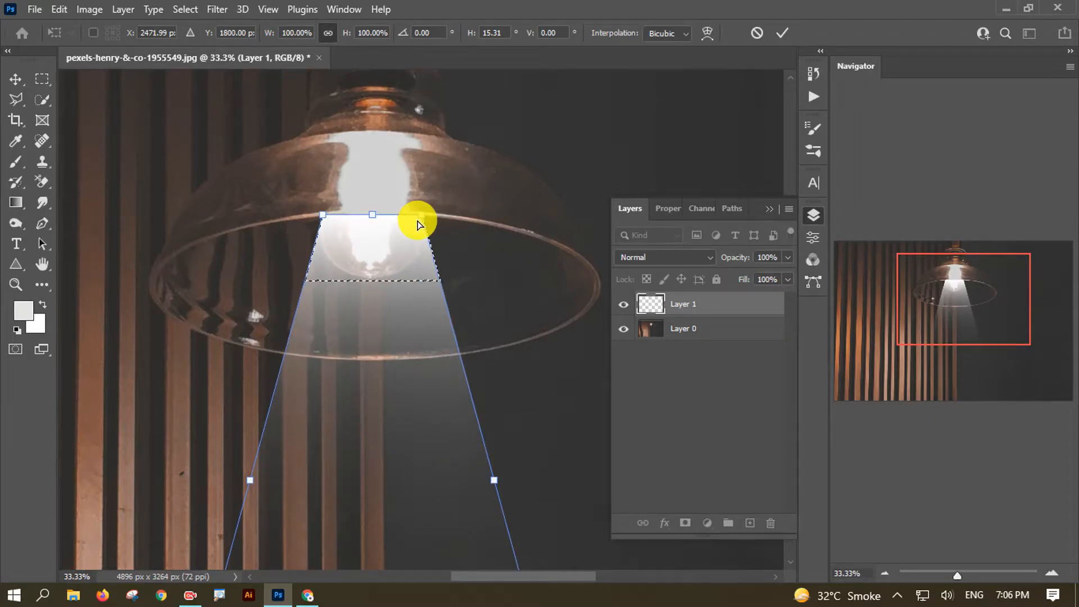
pyautogui.moveTo(424, 216); pyautogui.dragTo(426, 219)
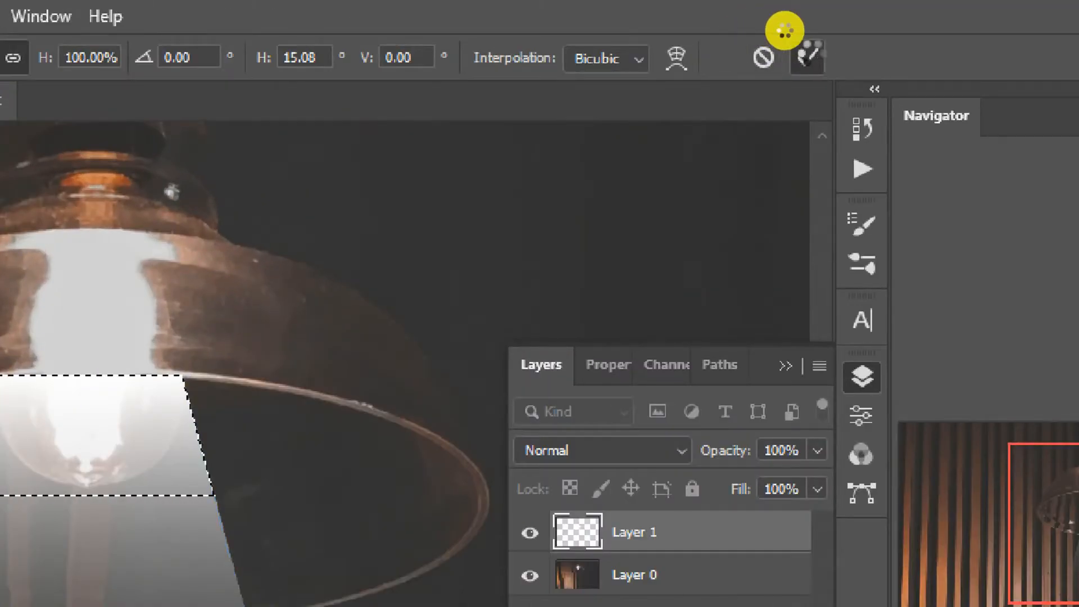
pyautogui.click(782, 32)
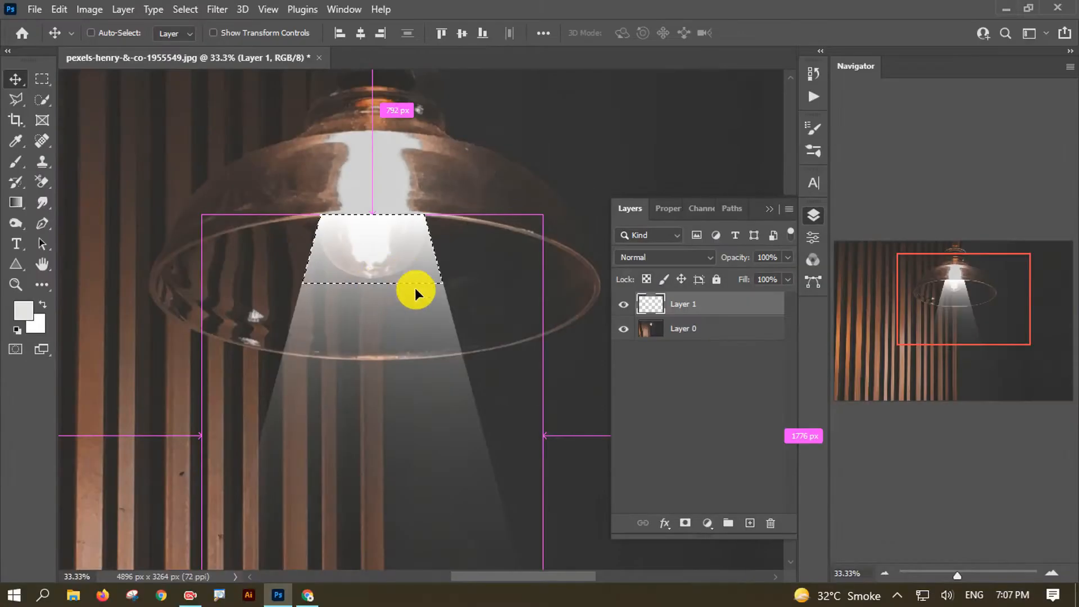
pyautogui.hotkey('ctrl', 'd')
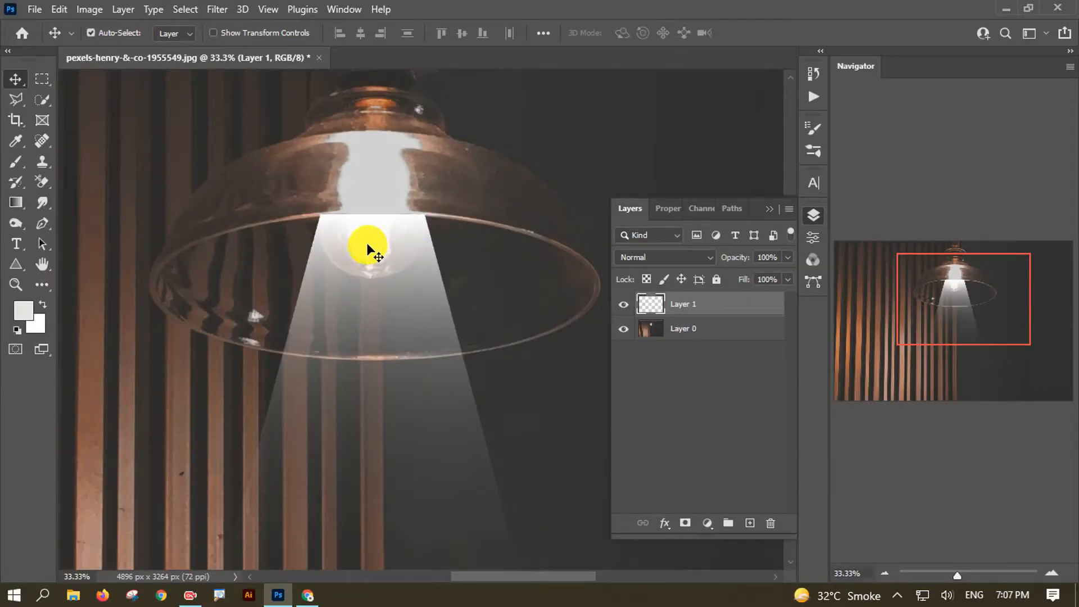
# Duplicate the light beam layer and set the copy's blend mode to Overlay
pyautogui.scroll(-3, 367, 242)
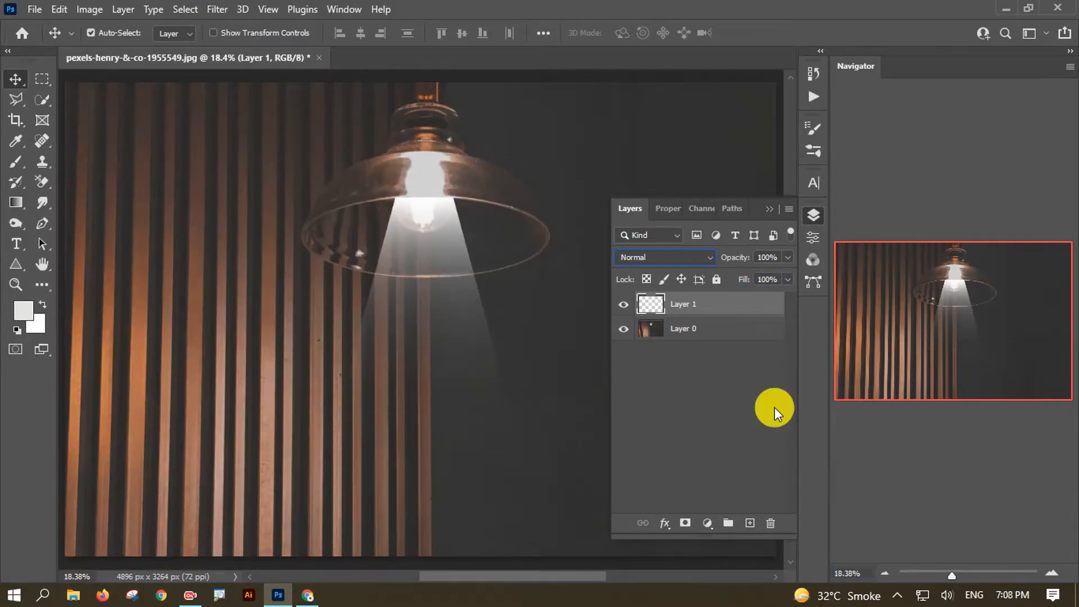
pyautogui.click(652, 257)
pyautogui.press('Escape')
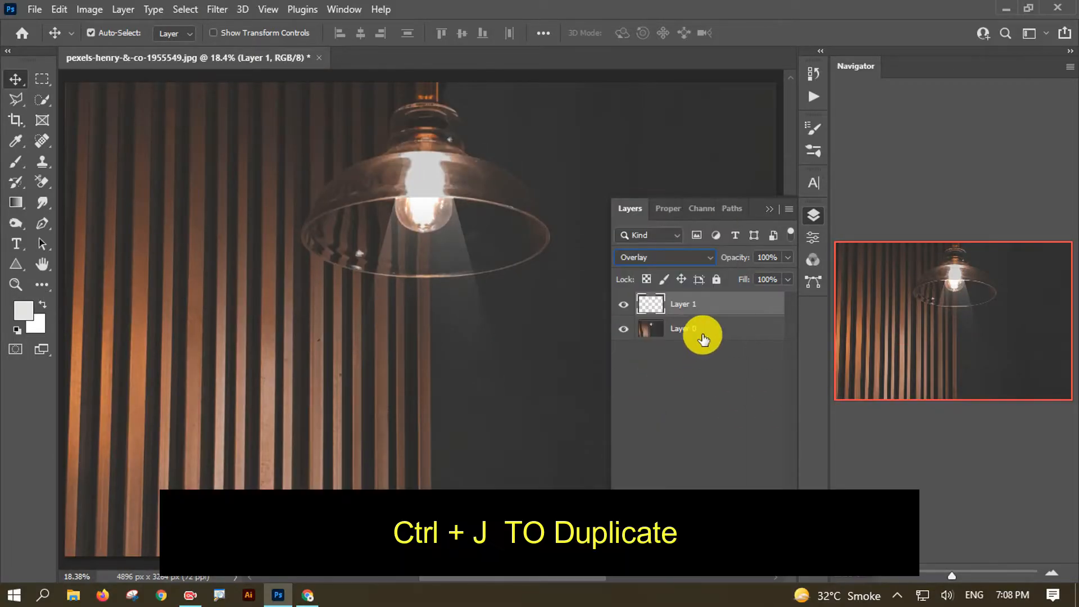
pyautogui.hotkey('ctrl', 'j')
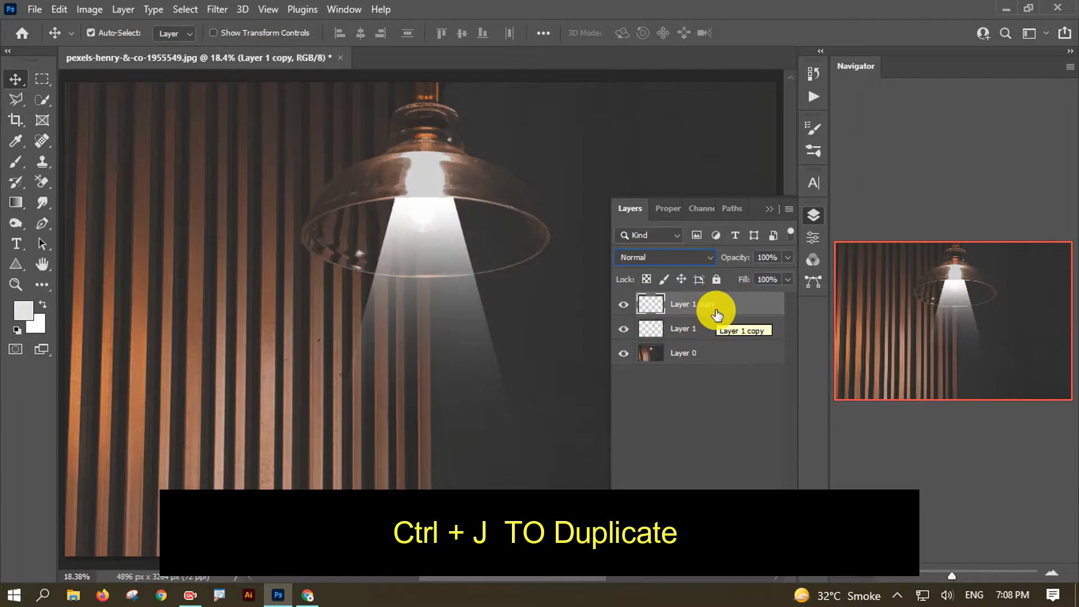
pyautogui.click(645, 257)
pyautogui.click(639, 384)
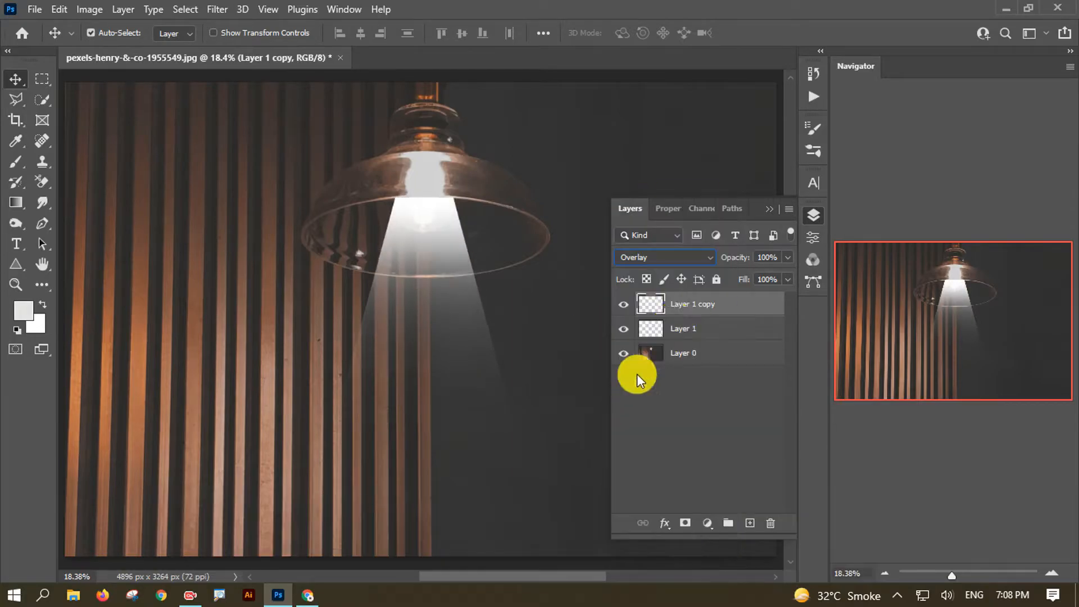
# Set the original beam layer, Layer 1, to the Soft Light blend mode
pyautogui.click(718, 330)
pyautogui.click(651, 257)
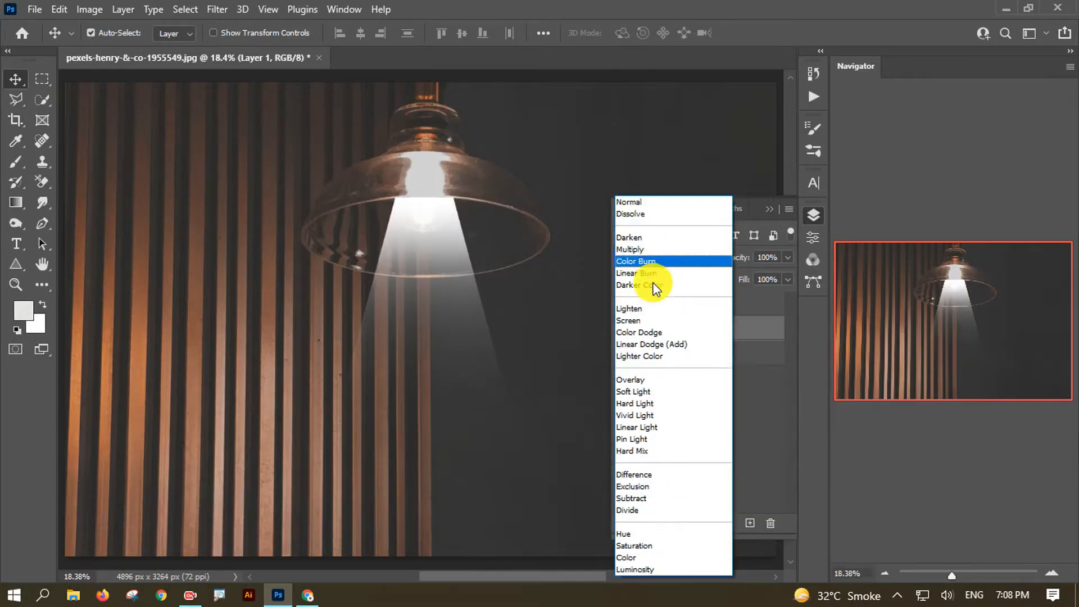
pyautogui.click(638, 393)
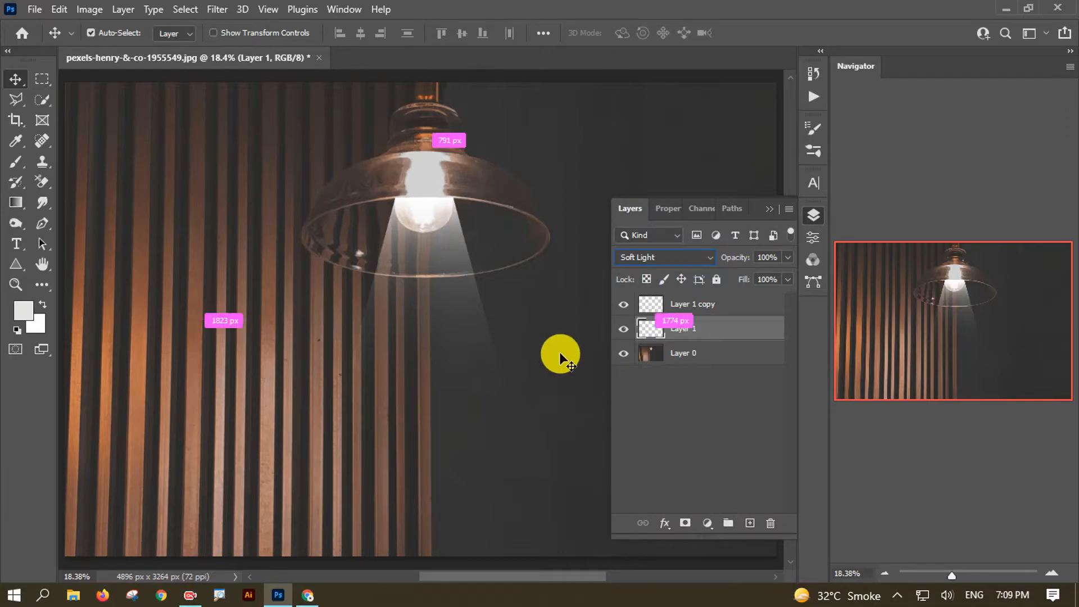
# Try to convert the two light beam layers into a single smart object
pyautogui.hotkey('ctrl', '-')
pyautogui.hotkey('ctrl', '-')
pyautogui.moveTo(518, 331); pyautogui.dragTo(442, 332)
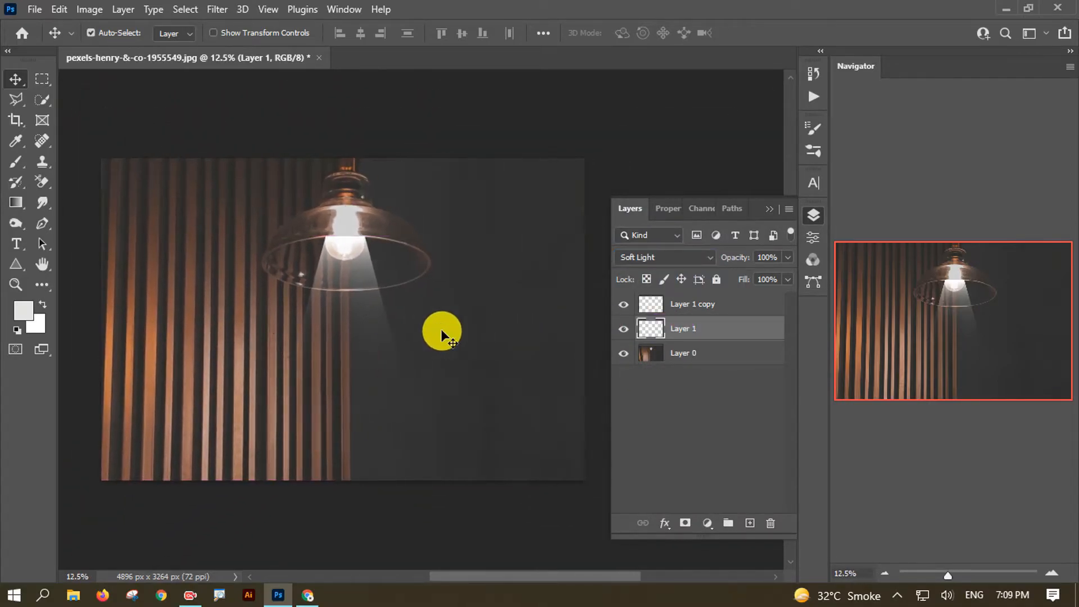
pyautogui.click(733, 306)
pyautogui.keyDown('shift'); pyautogui.click(736, 329); pyautogui.keyUp('shift')
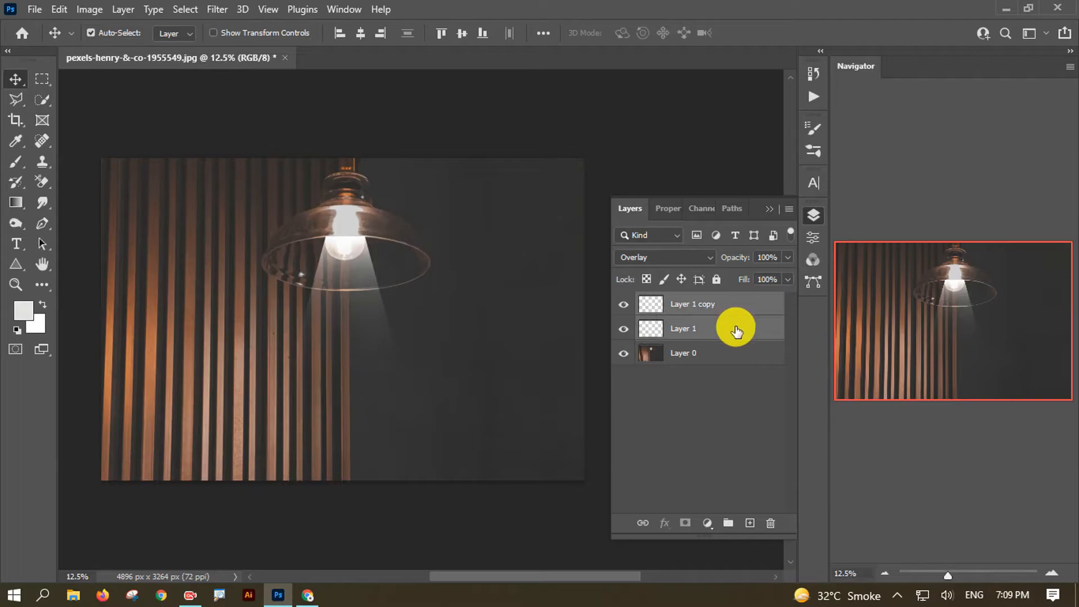
pyautogui.rightClick(736, 329)
pyautogui.click(816, 239)
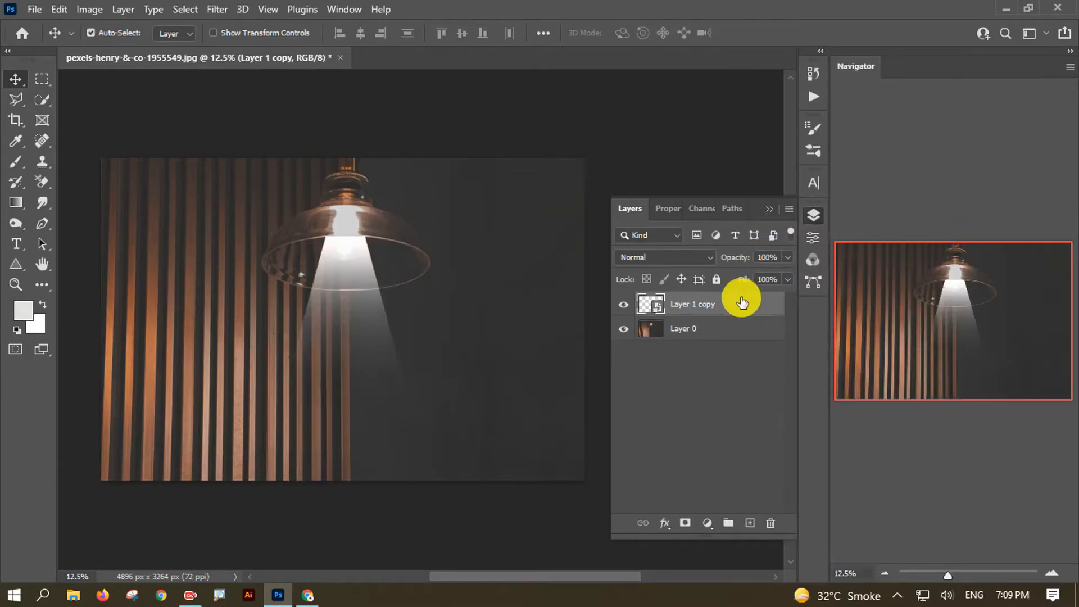
pyautogui.hotkey('ctrl', 'z')
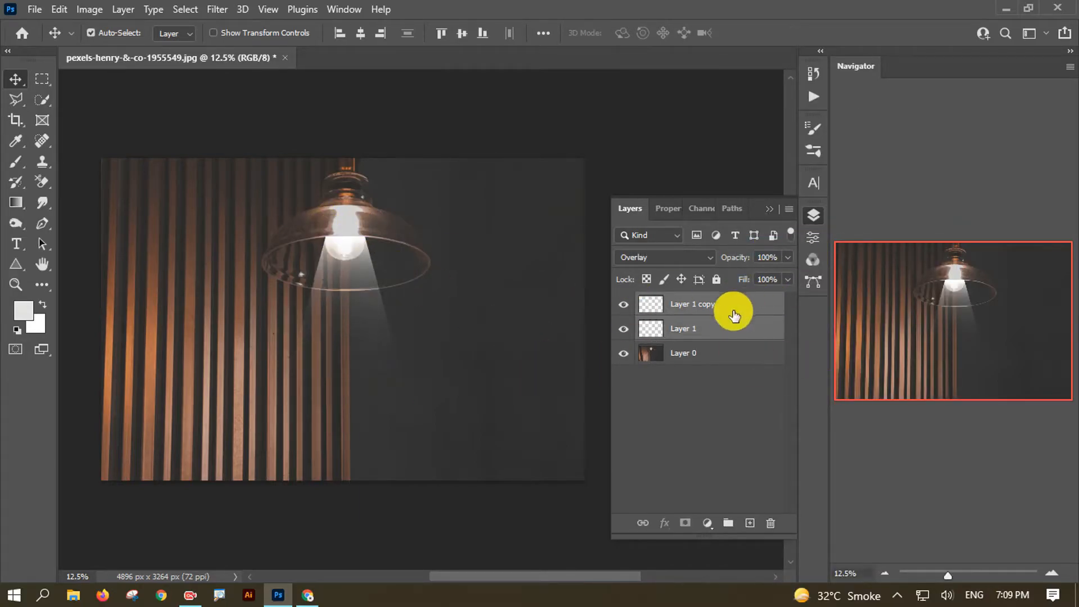
# Apply a Gaussian Blur with a 12.5-pixel radius to the Layer 1 copy beam
pyautogui.click(732, 310)
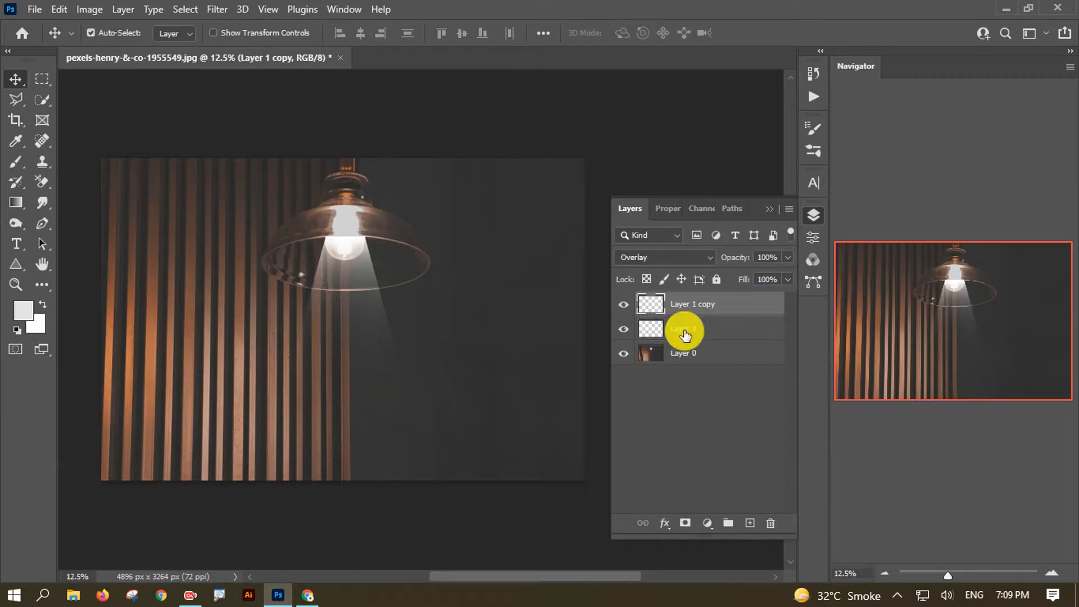
pyautogui.click(221, 9)
pyautogui.moveTo(377, 213)
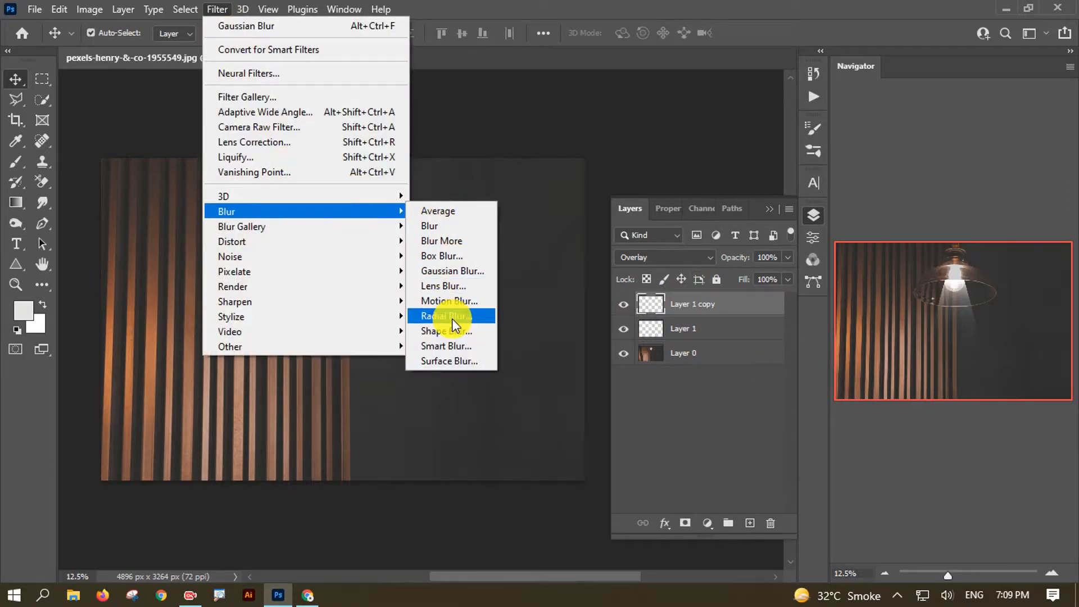
pyautogui.click(452, 271)
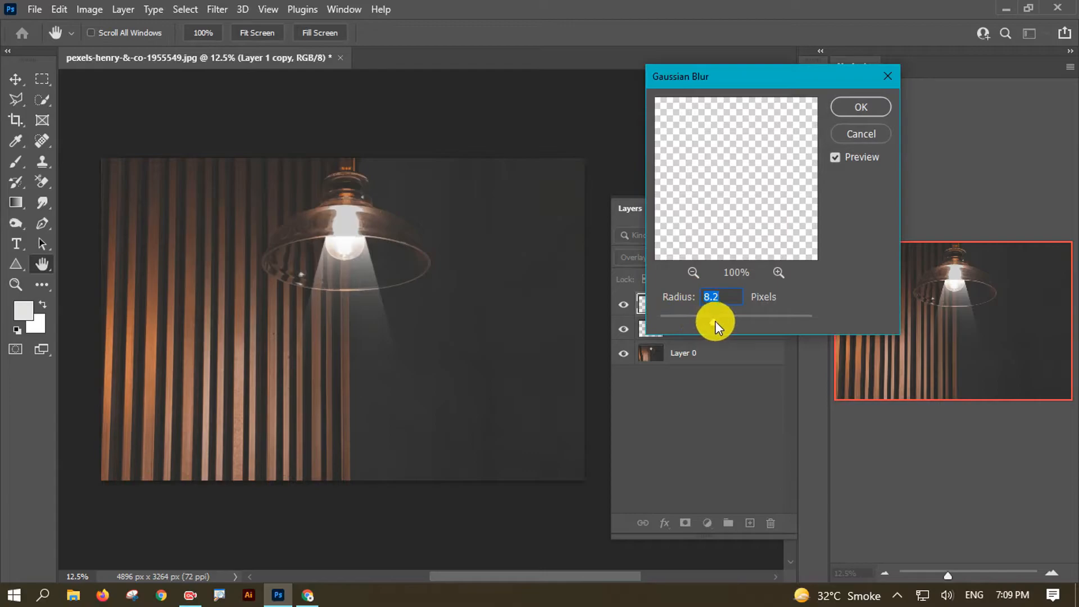
pyautogui.moveTo(723, 321)
pyautogui.mouseDown()
pyautogui.moveTo(790, 219)
pyautogui.moveTo(724, 324)
pyautogui.mouseUp()
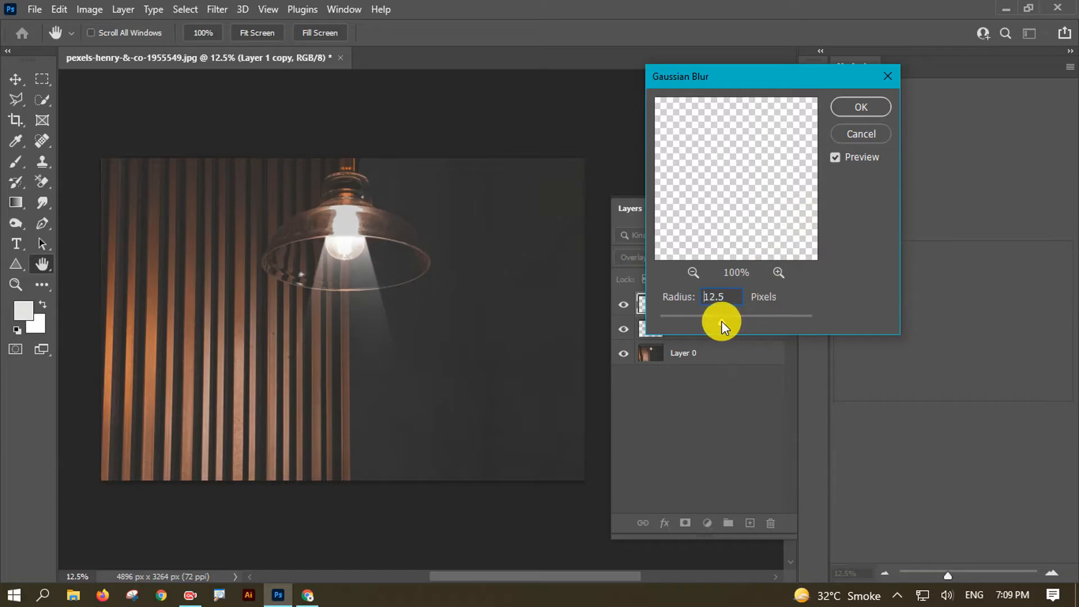
pyautogui.click(837, 110)
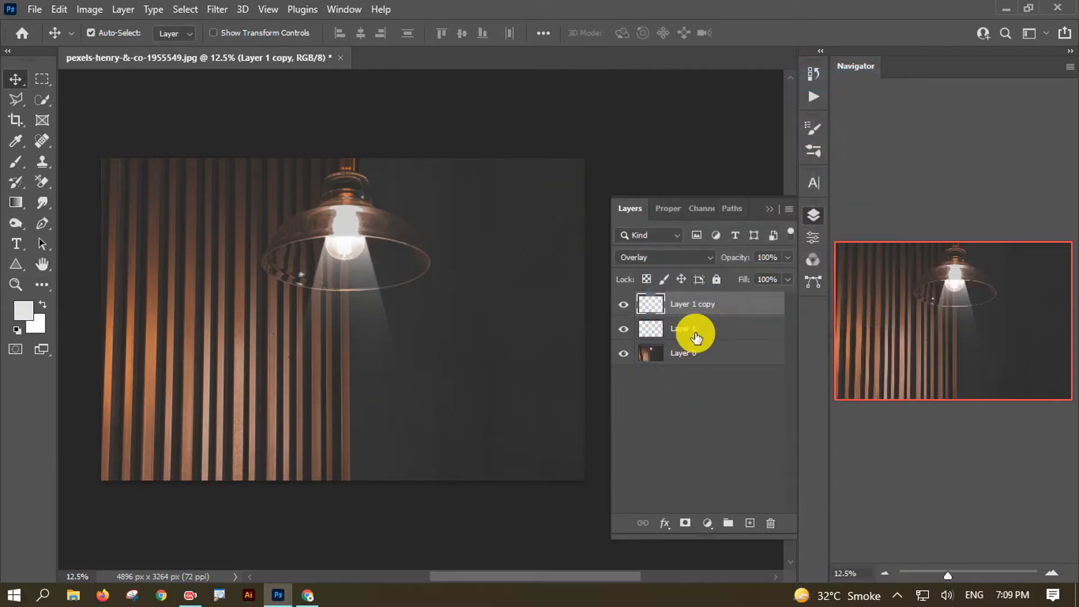
# Apply the same Gaussian Blur to the original beam on Layer 1
pyautogui.click(695, 336)
pyautogui.click(217, 9)
pyautogui.click(234, 26)
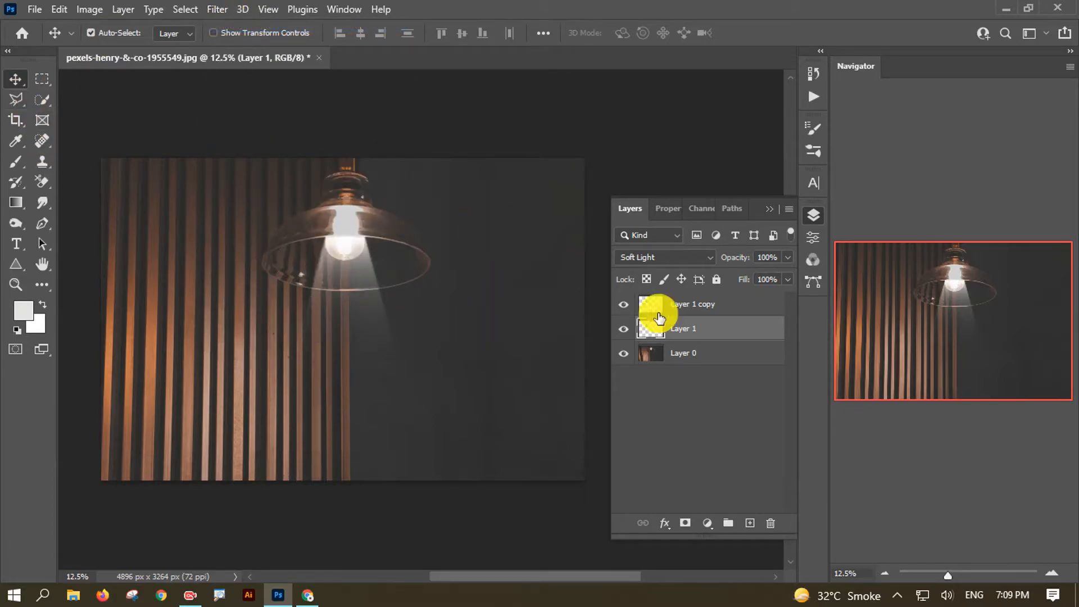
# Free Transform Layer 1 copy and Layer 1 together, stretching the beams downward to about 143% height
pyautogui.click(701, 308)
pyautogui.keyDown('shift'); pyautogui.click(646, 326); pyautogui.keyUp('shift')
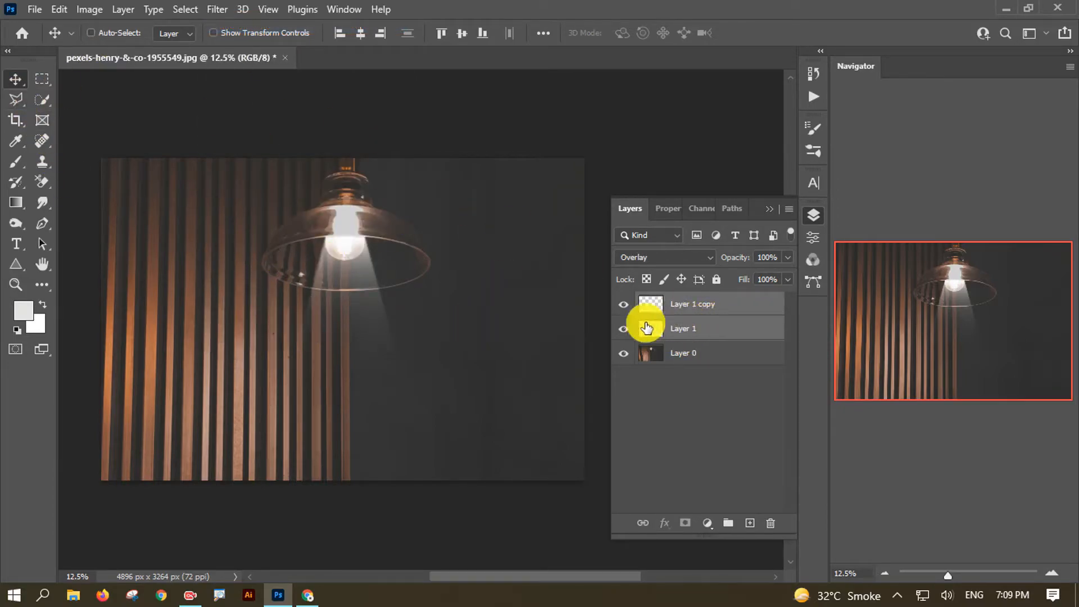
pyautogui.hotkey('ctrl', 't')
pyautogui.moveTo(348, 392); pyautogui.dragTo(347, 454)
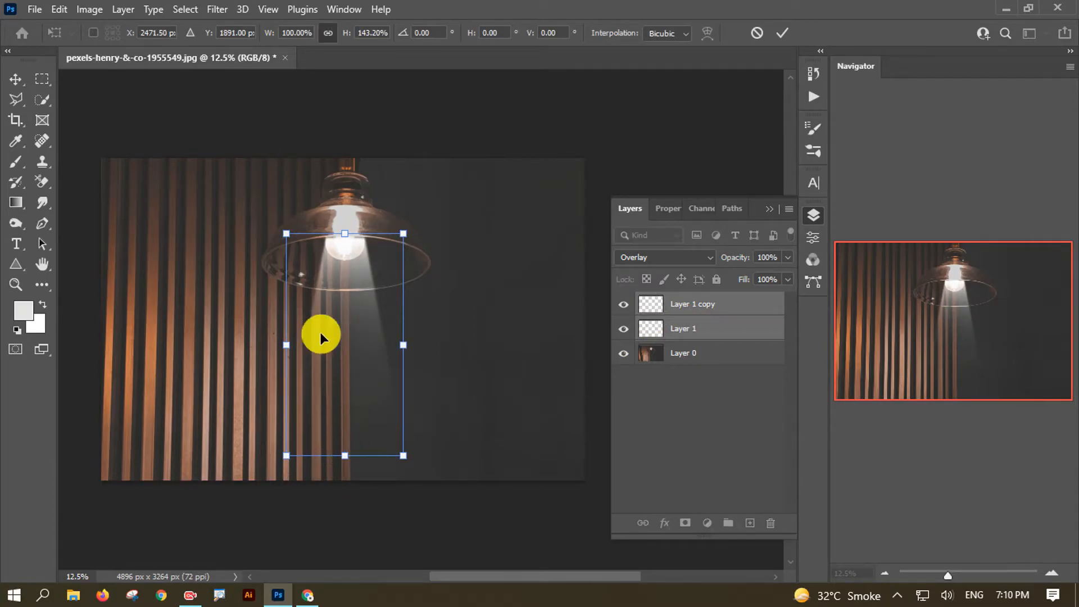
# Fit the beams' top edge to the bulb at 144.35% height with a 0.38° horizontal skew, and apply the transform
pyautogui.hotkey('ctrl', '+')
pyautogui.hotkey('ctrl', '+')
pyautogui.moveTo(202, 212); pyautogui.dragTo(258, 318)
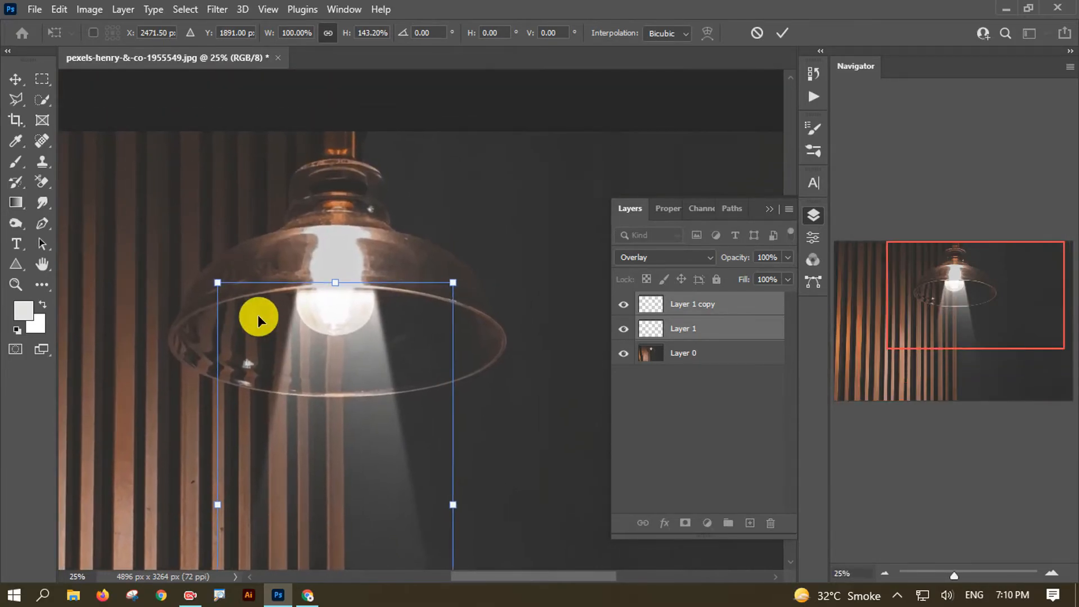
pyautogui.hotkey('ctrl', '+')
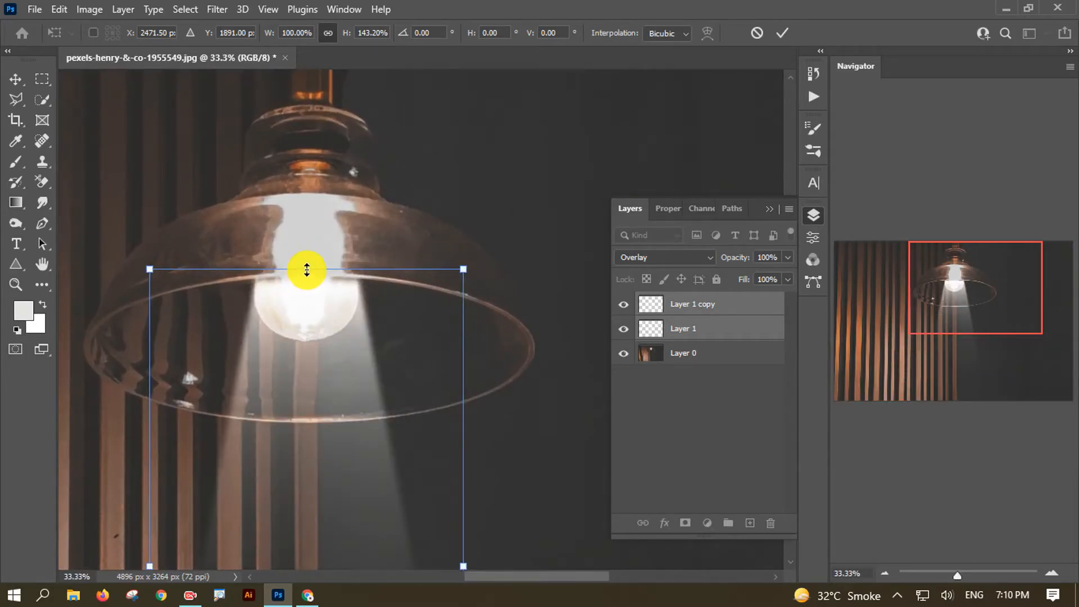
pyautogui.moveTo(307, 268); pyautogui.dragTo(306, 265)
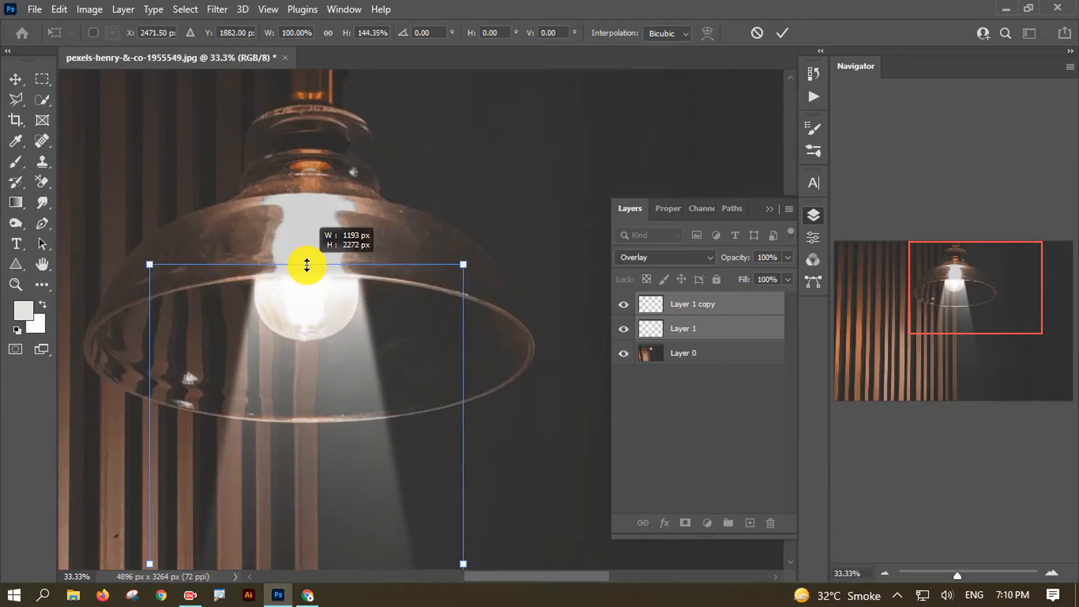
pyautogui.moveTo(297, 264); pyautogui.dragTo(299, 267)
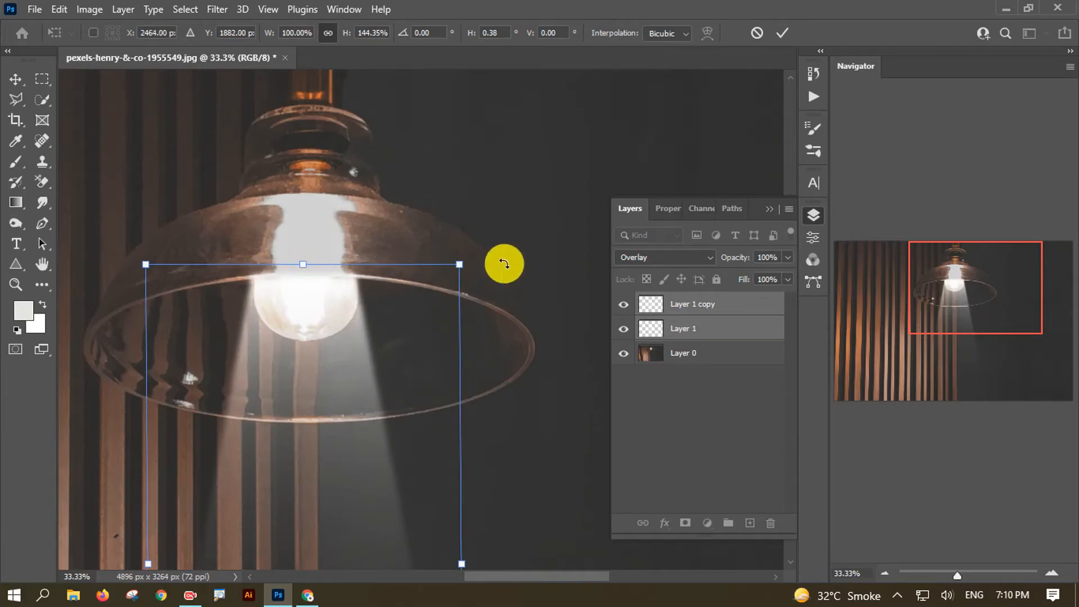
pyautogui.click(781, 33)
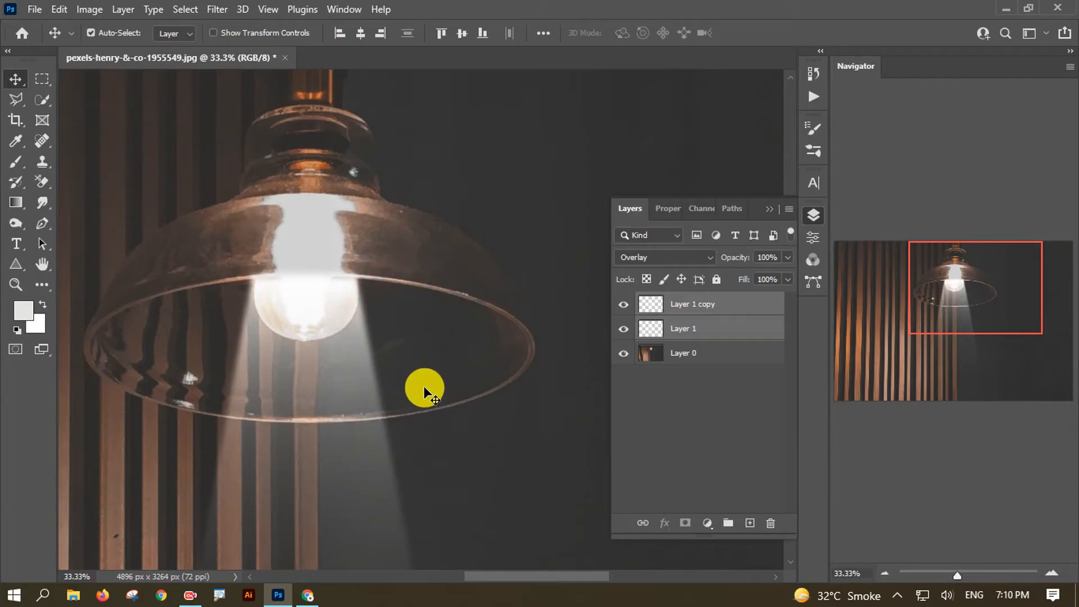
pyautogui.scroll(-3, 426, 388)
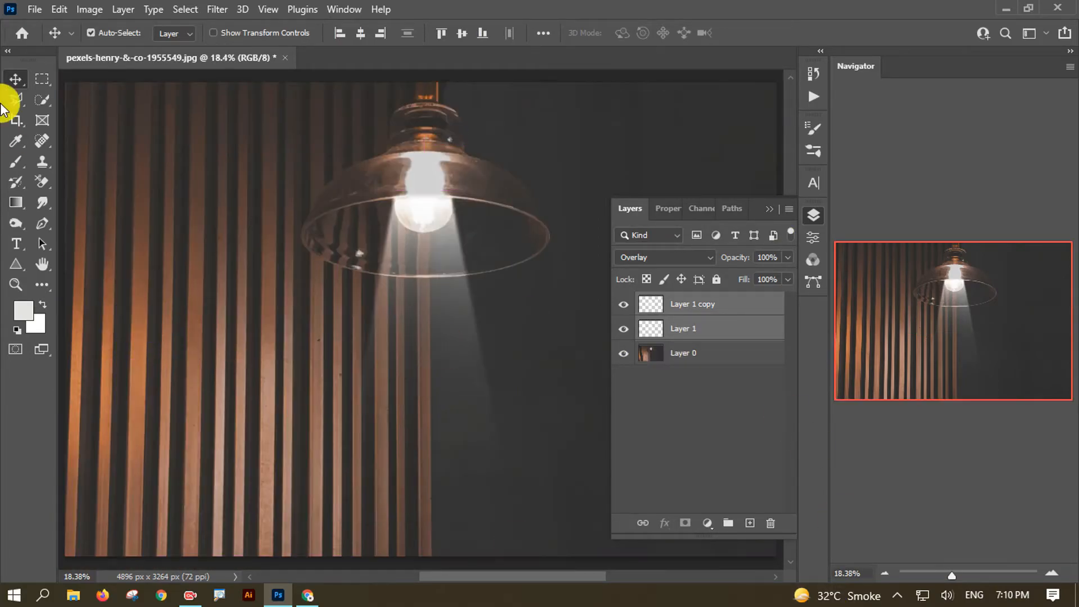
pyautogui.click(219, 309)
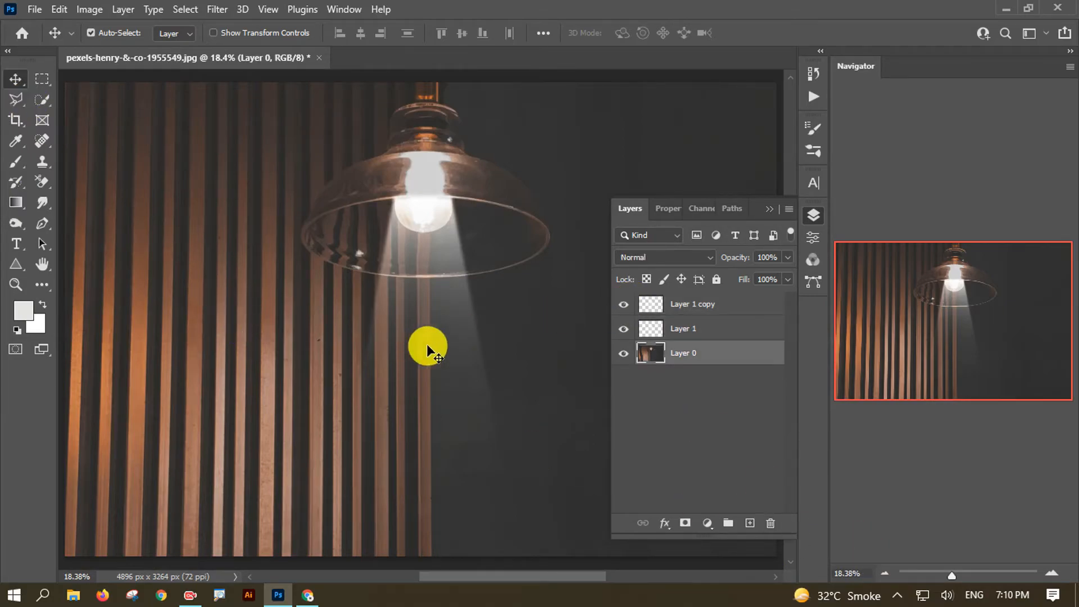
pyautogui.scroll(-2, 389, 332)
pyautogui.scroll(-1, 389, 332)
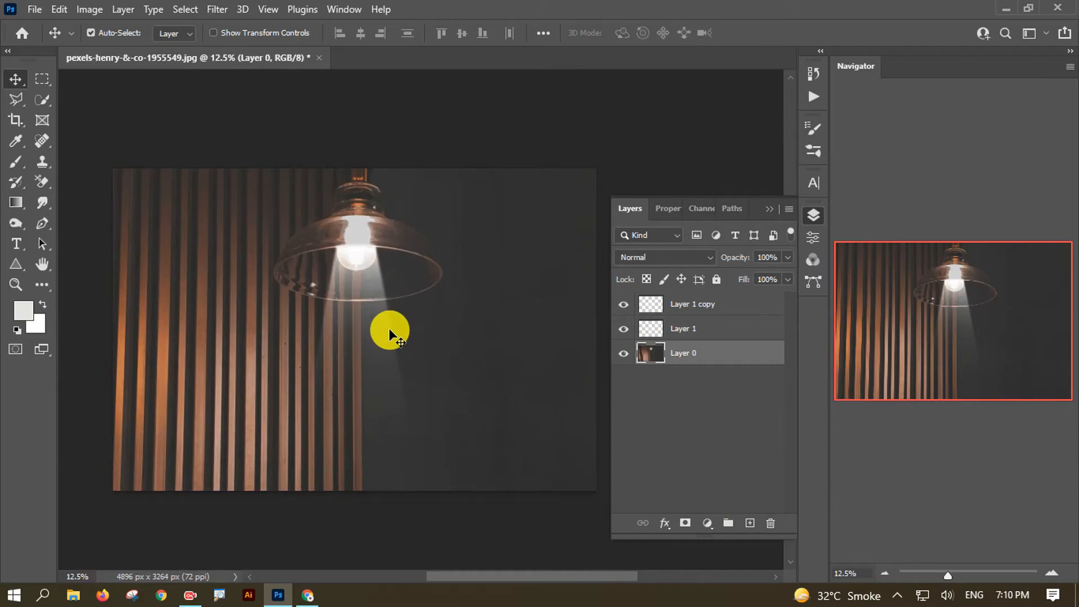
# Add a Color Overlay effect in a warm golden yellow to the beam on Layer 1
pyautogui.click(694, 333)
pyautogui.click(695, 313)
pyautogui.click(718, 326)
pyautogui.rightClick(717, 329)
pyautogui.click(770, 24)
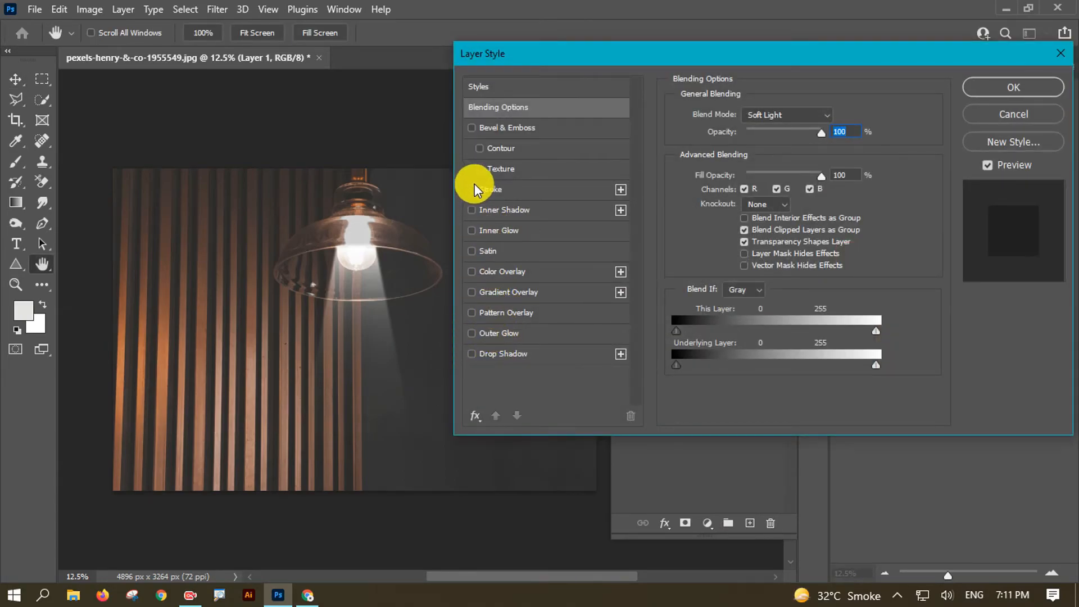
pyautogui.click(490, 273)
pyautogui.click(832, 114)
pyautogui.click(876, 384)
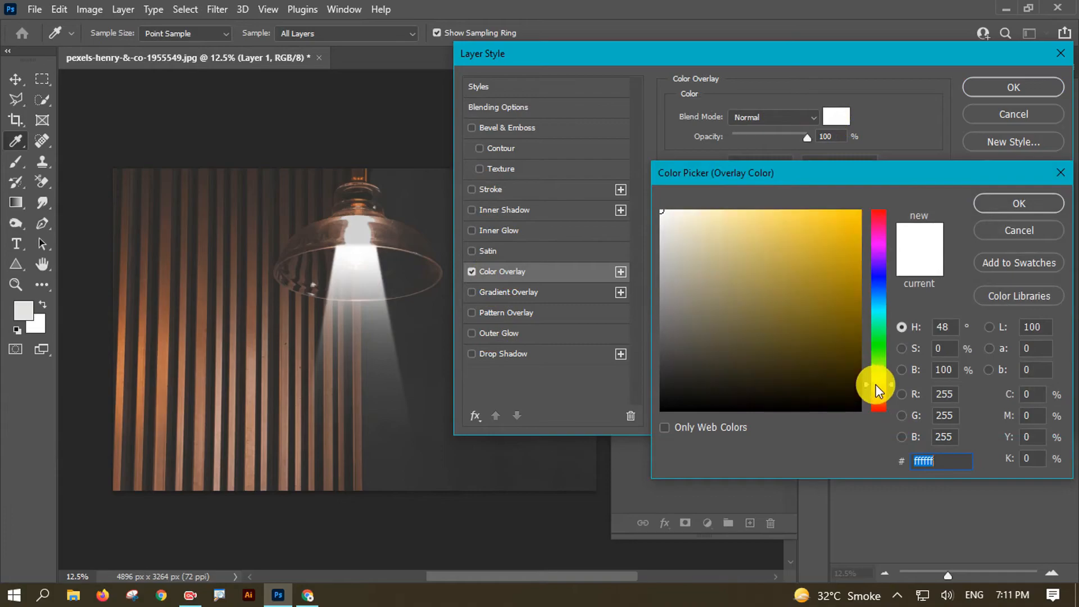
pyautogui.click(758, 209)
pyautogui.moveTo(760, 207); pyautogui.dragTo(793, 213)
pyautogui.click(999, 203)
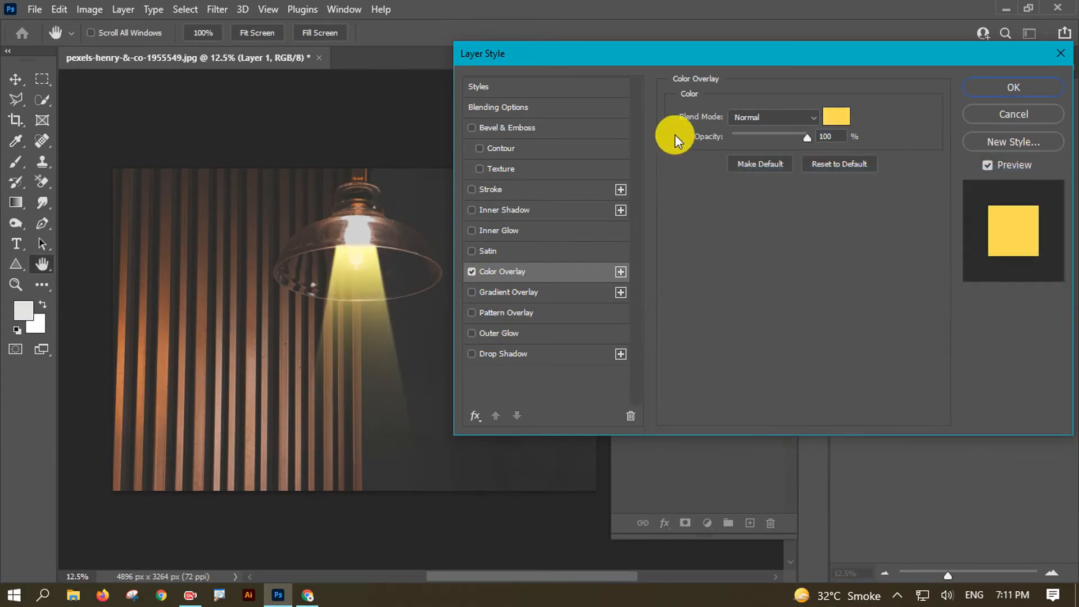
# Set the Color Overlay to Pin Light blend mode at 27% opacity and apply the layer style
pyautogui.click(775, 117)
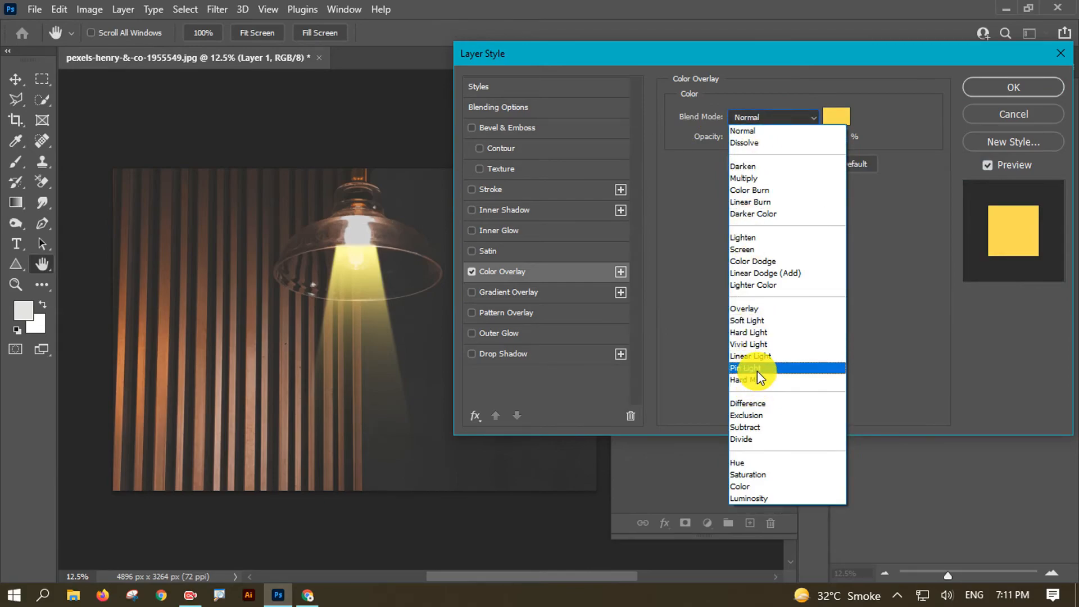
pyautogui.click(757, 368)
pyautogui.moveTo(762, 134)
pyautogui.mouseDown()
pyautogui.moveTo(745, 143)
pyautogui.moveTo(765, 144)
pyautogui.moveTo(755, 140)
pyautogui.mouseUp()
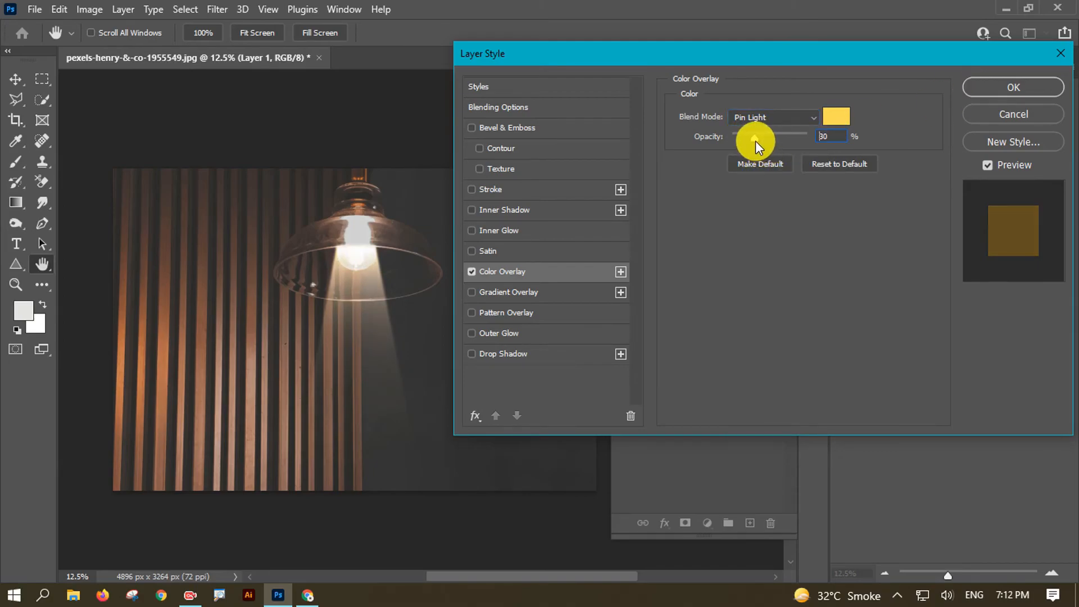
pyautogui.click(470, 273)
pyautogui.click(470, 273)
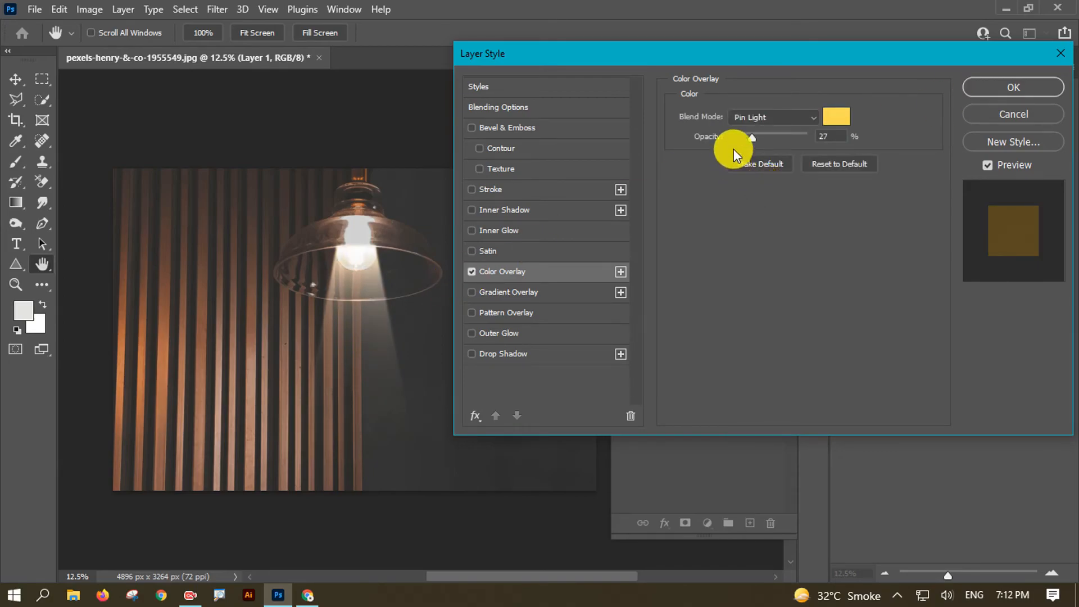
pyautogui.click(1013, 87)
# Stretch both beam layers further downward to about 106% height, keeping their width, and apply the transform
pyautogui.keyDown('shift'); pyautogui.click(711, 307); pyautogui.keyUp('shift')
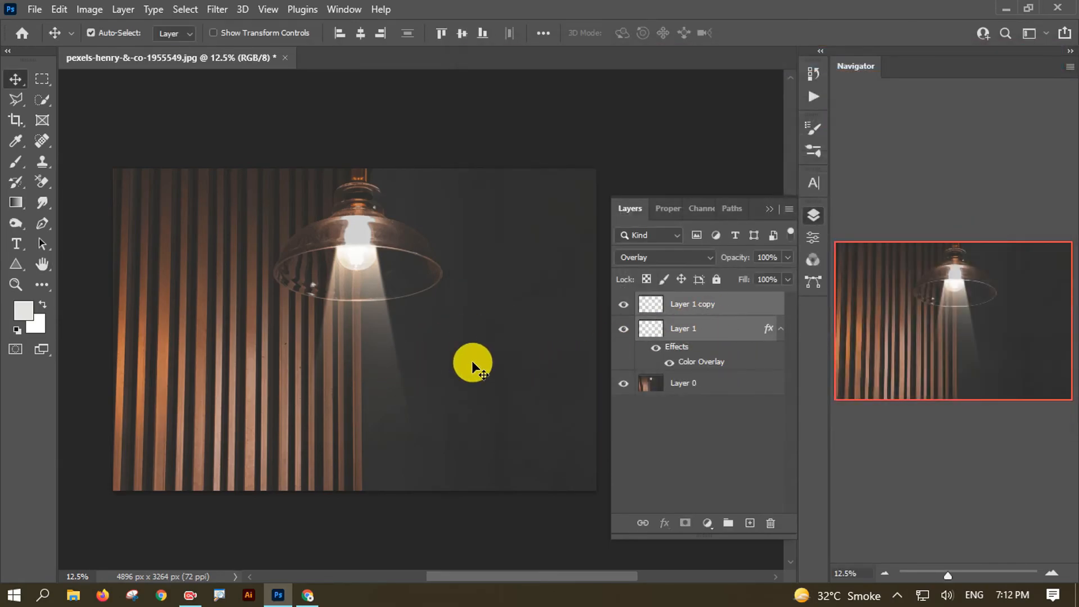
pyautogui.hotkey('ctrl', 't')
pyautogui.moveTo(357, 472); pyautogui.dragTo(357, 484)
pyautogui.moveTo(415, 362); pyautogui.dragTo(425, 363)
pyautogui.hotkey('ctrl', 'z')
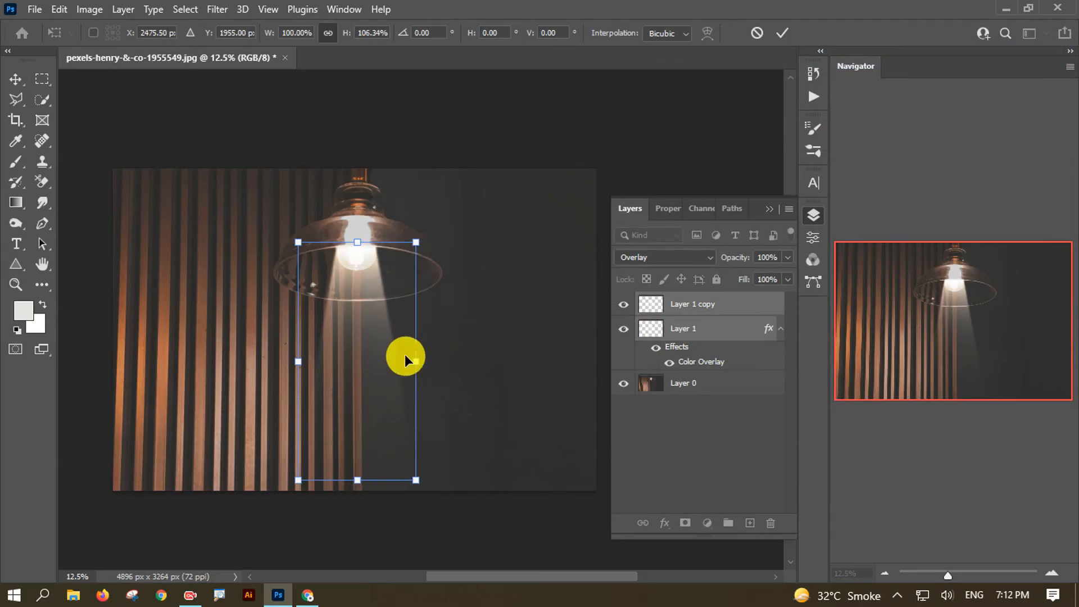
pyautogui.click(784, 33)
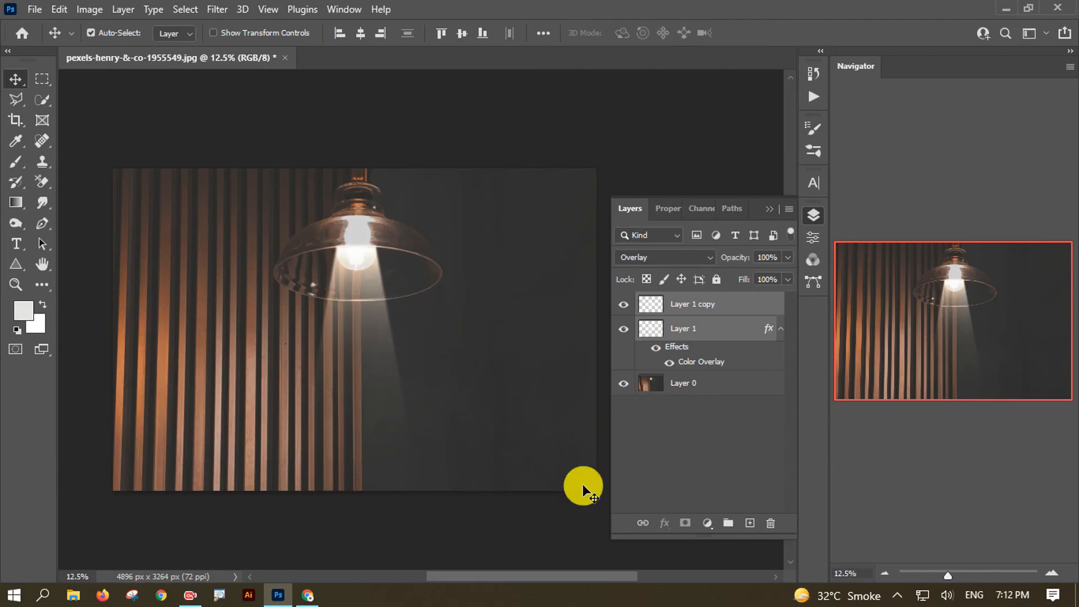